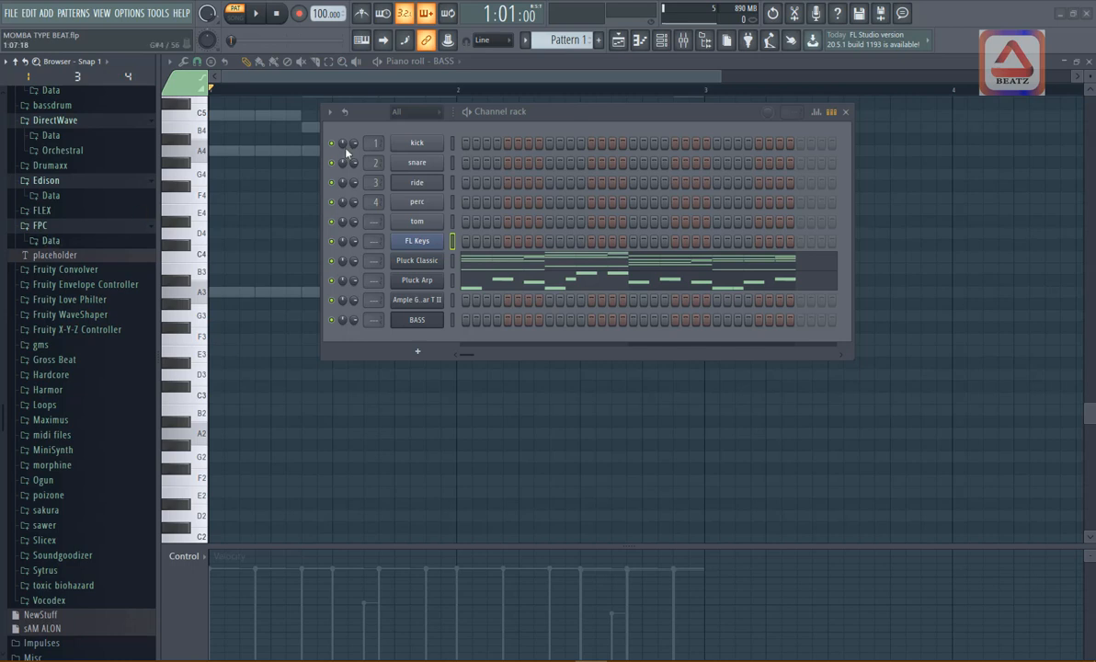
Move the Channel rack aside and show the BASS channel's empty note grid in the Piano roll
left_click_drag(542, 116, 429, 108)
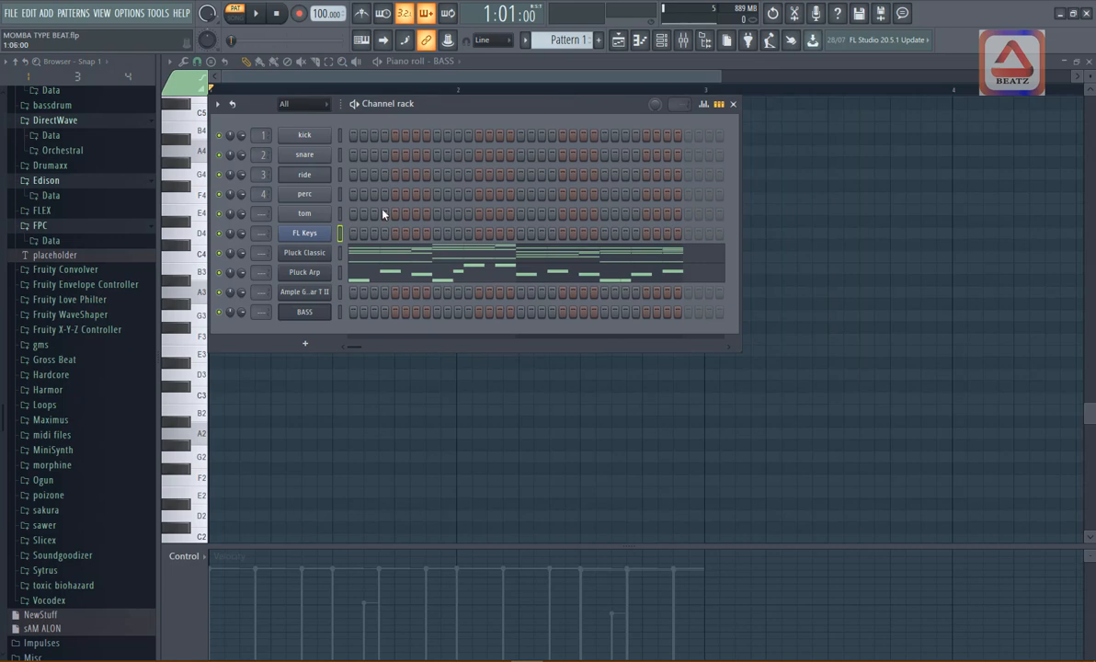
right_click(323, 312)
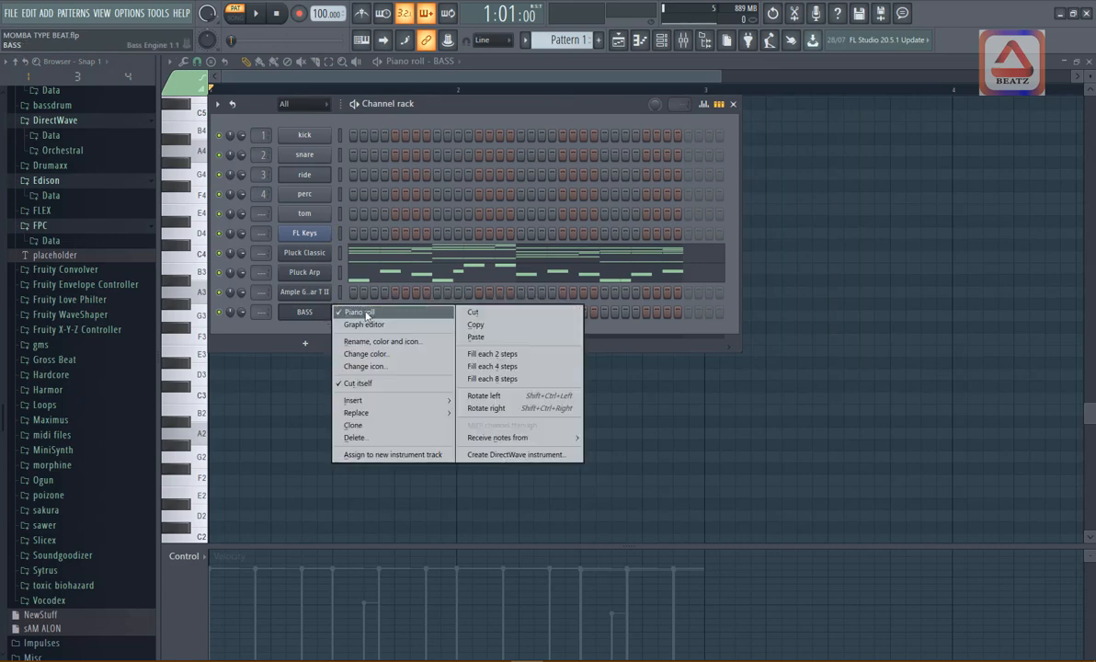
left_click(366, 316)
right_click(312, 318)
left_click(379, 315)
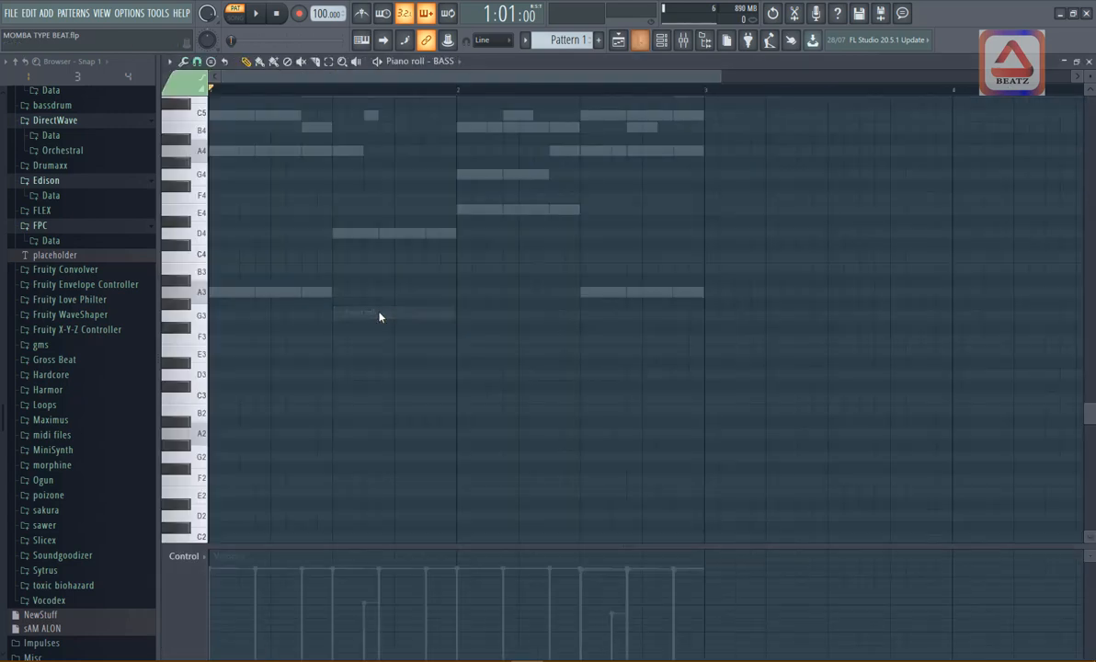
Place bass root notes A3 and D4 in bar 1 and E4 and A3 in bar 2, one per chord, and audition them
scroll(388, 296, "up", 3)
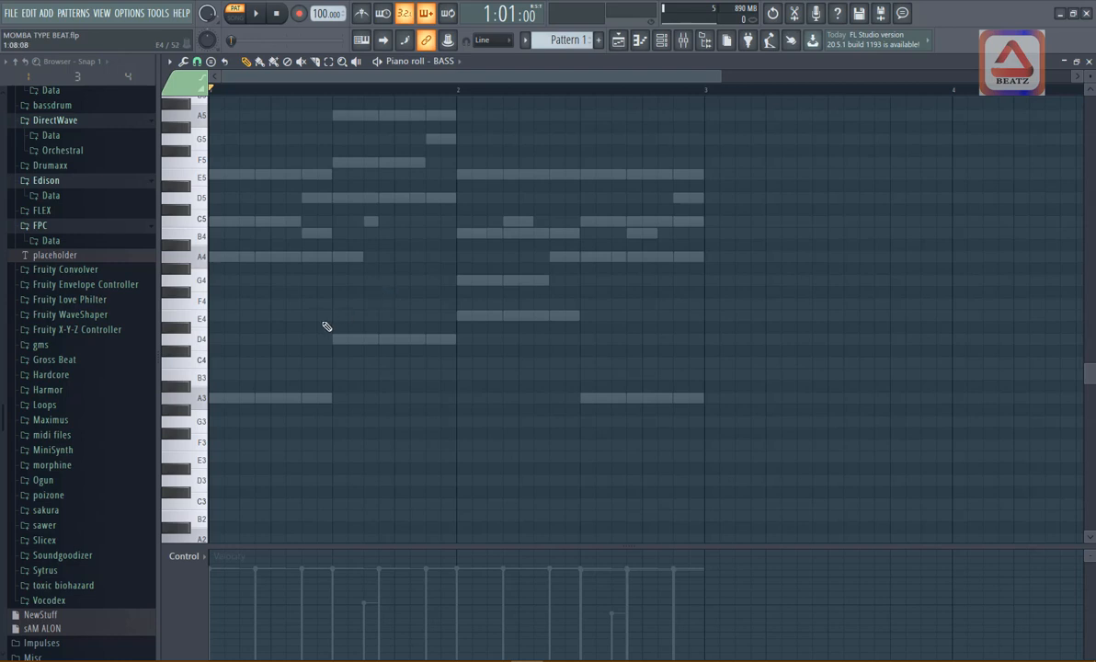
scroll(291, 364, "down", 1)
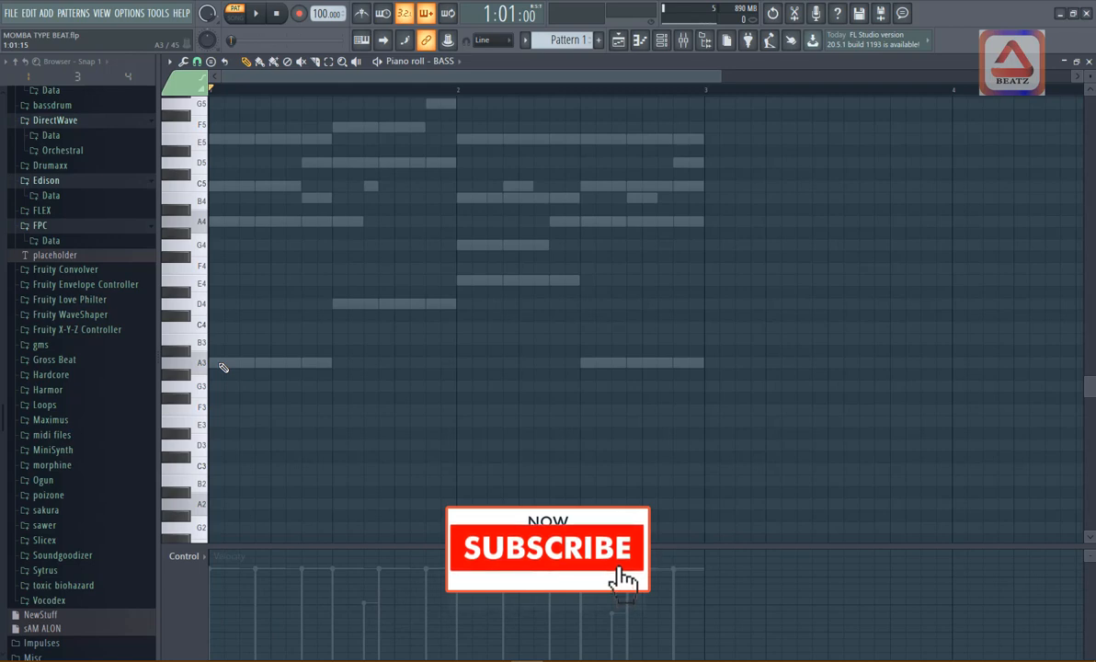
left_click(222, 367)
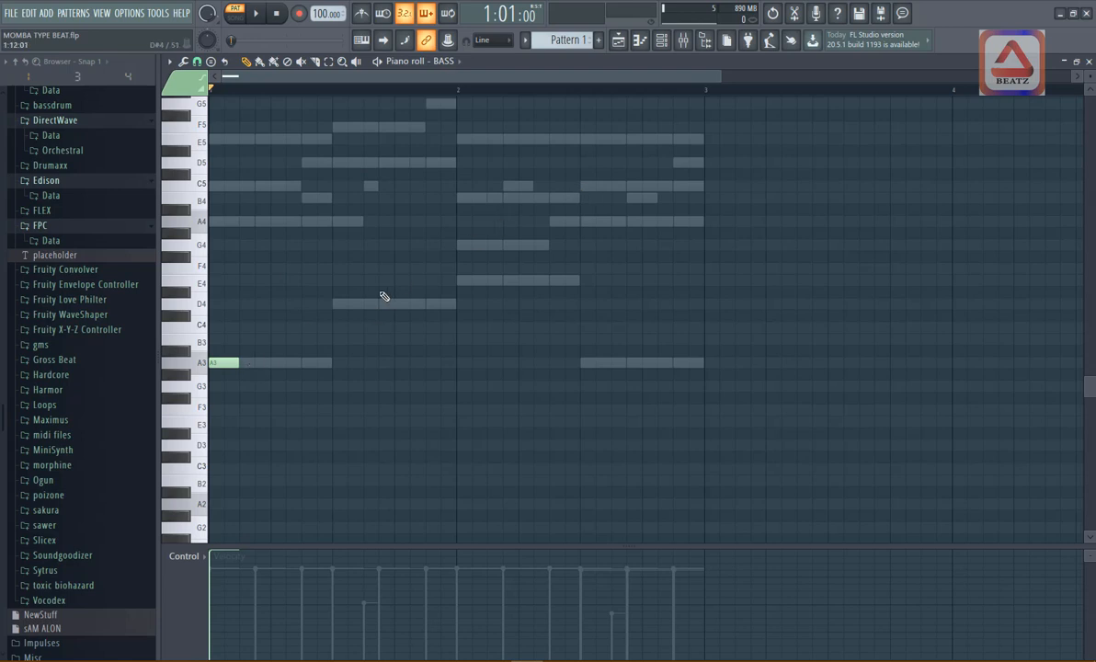
scroll(297, 238, "up", 1)
scroll(340, 225, "up", 2)
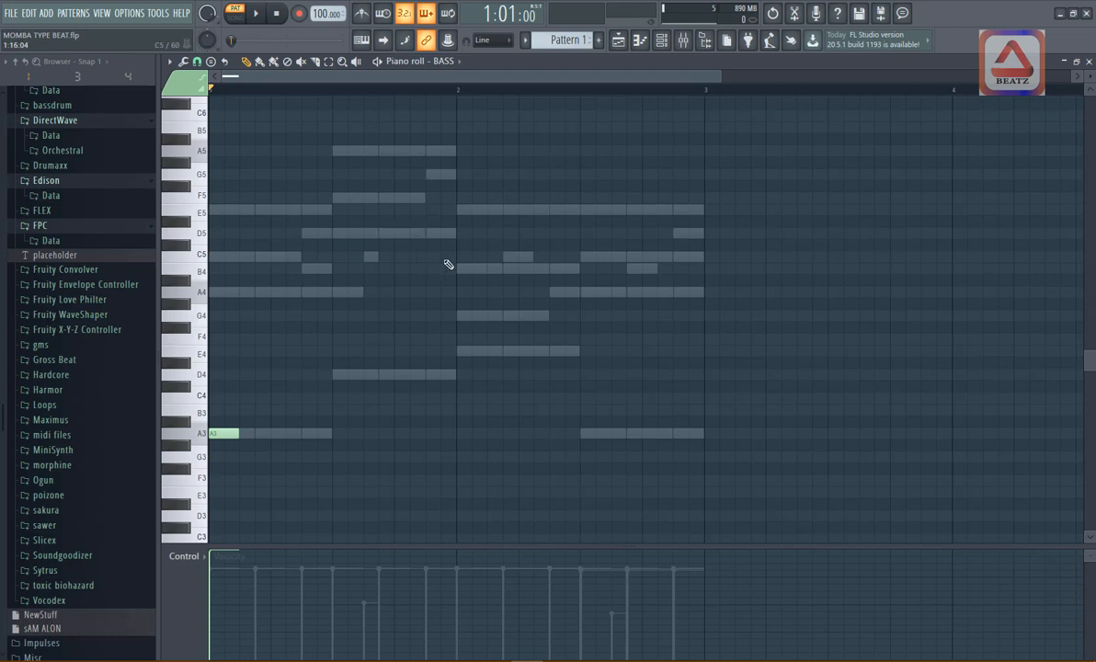
left_click(338, 375)
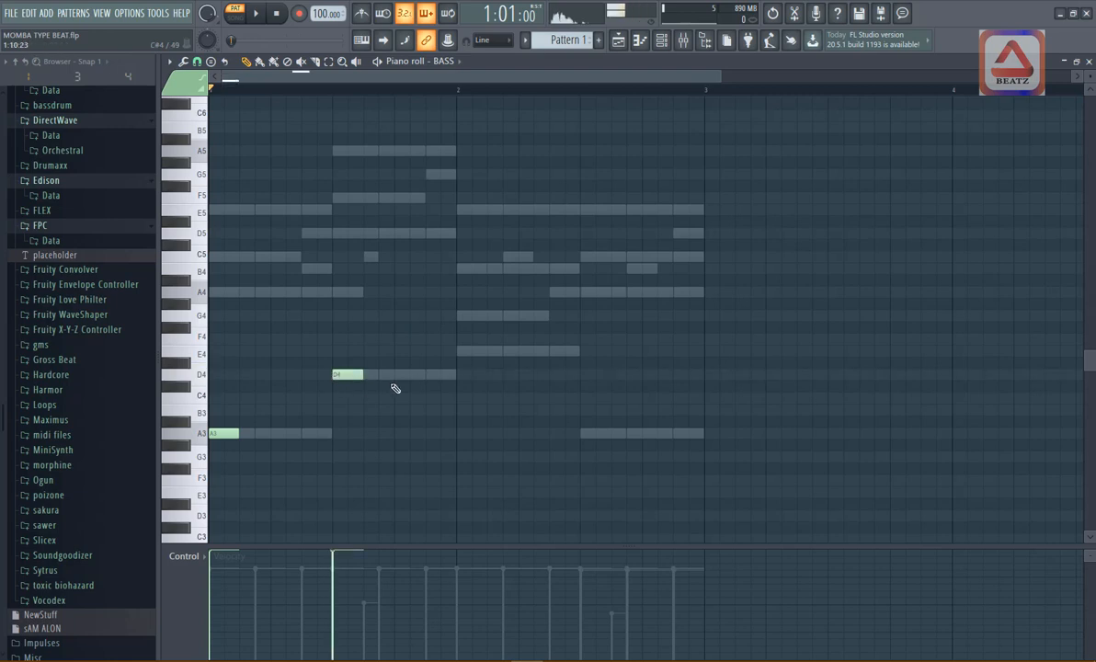
left_click(460, 353)
left_click(587, 434)
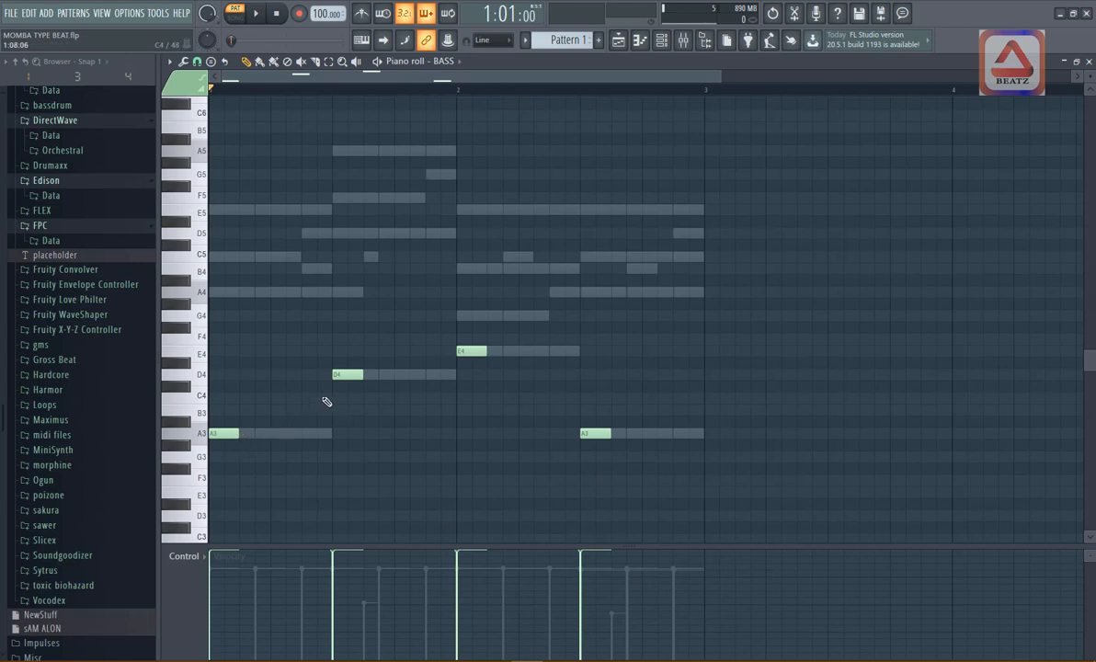
key("space")
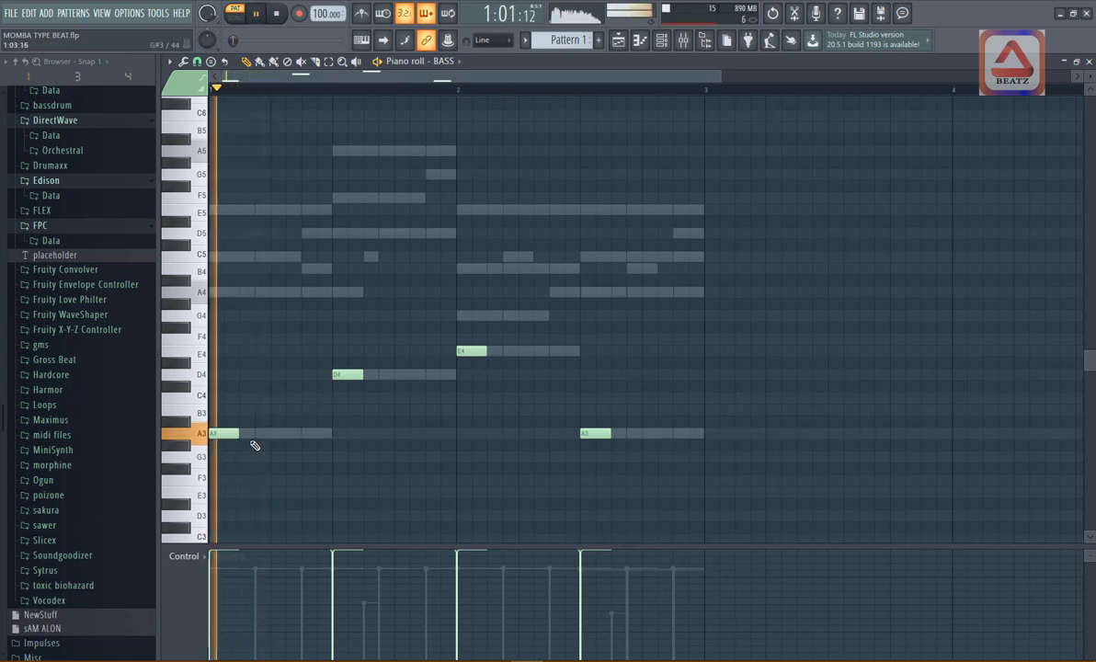
key("space")
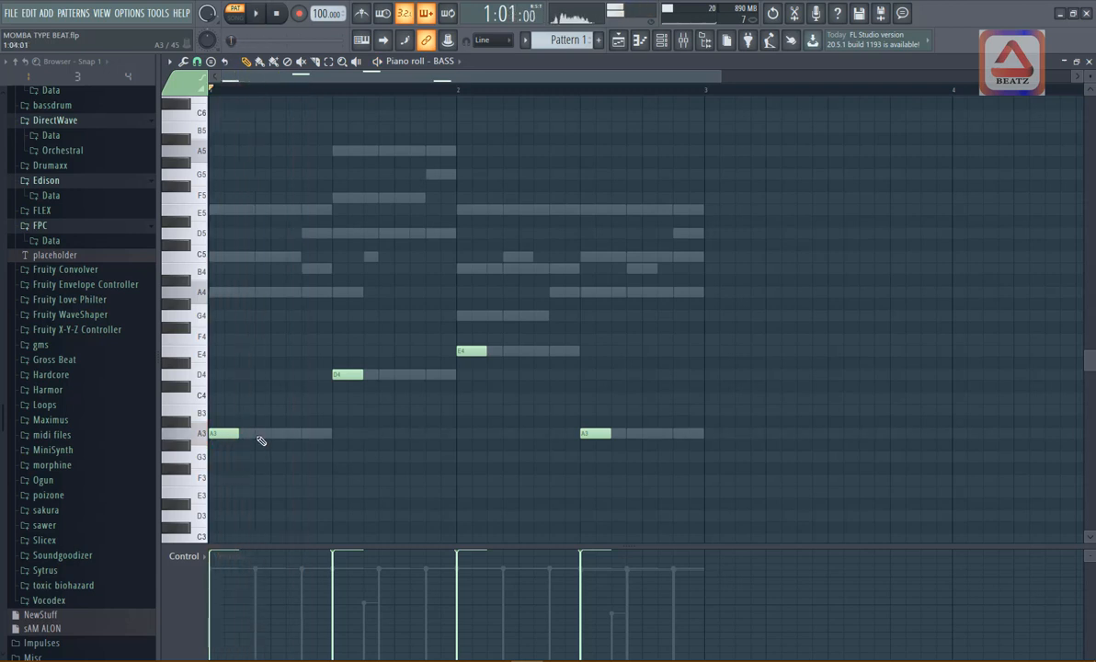
Build a three-note A3 rhythm under the first chord by adding two A3 notes and extending the first to meet the second, checking by playback
left_click(260, 434)
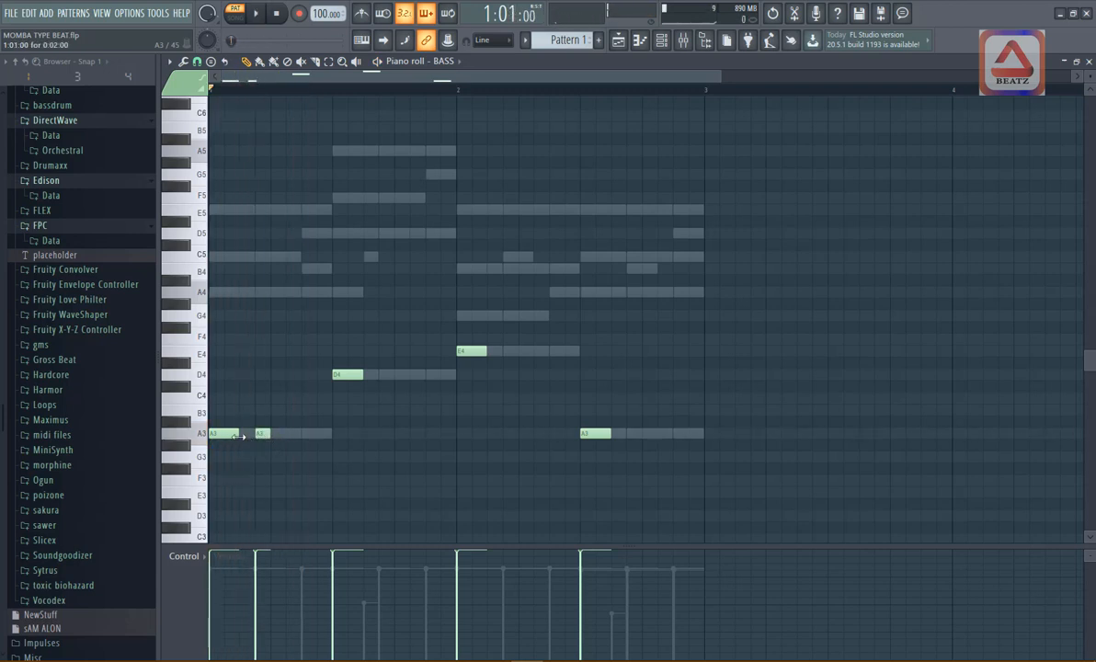
left_click_drag(239, 433, 255, 433)
key("space")
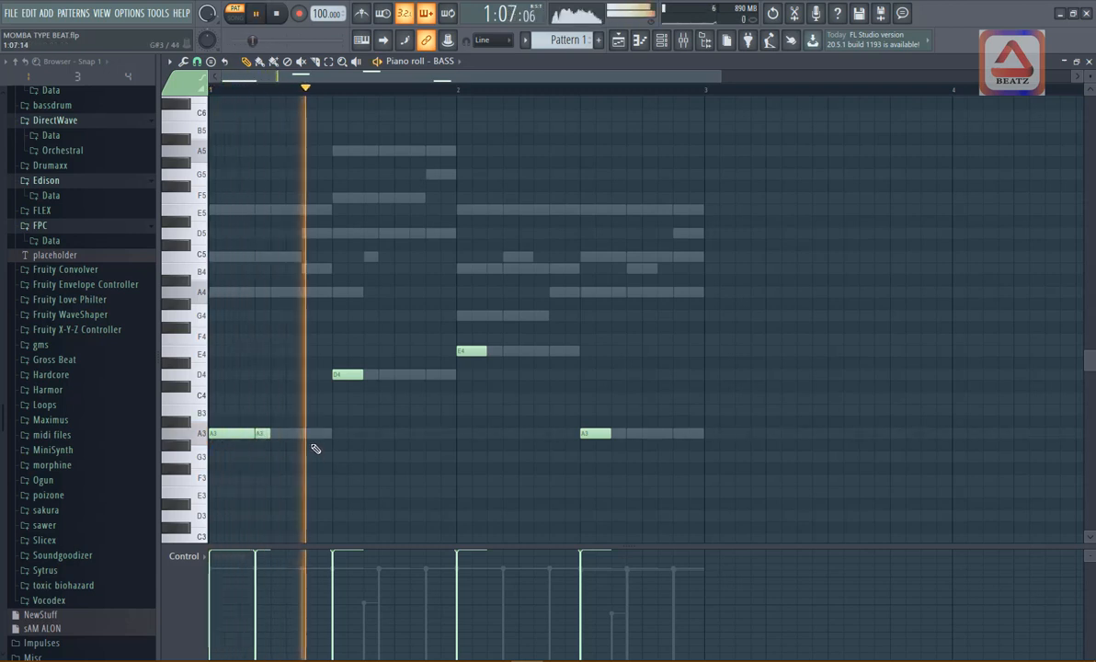
key("space")
left_click(311, 433)
left_click_drag(348, 434, 332, 434)
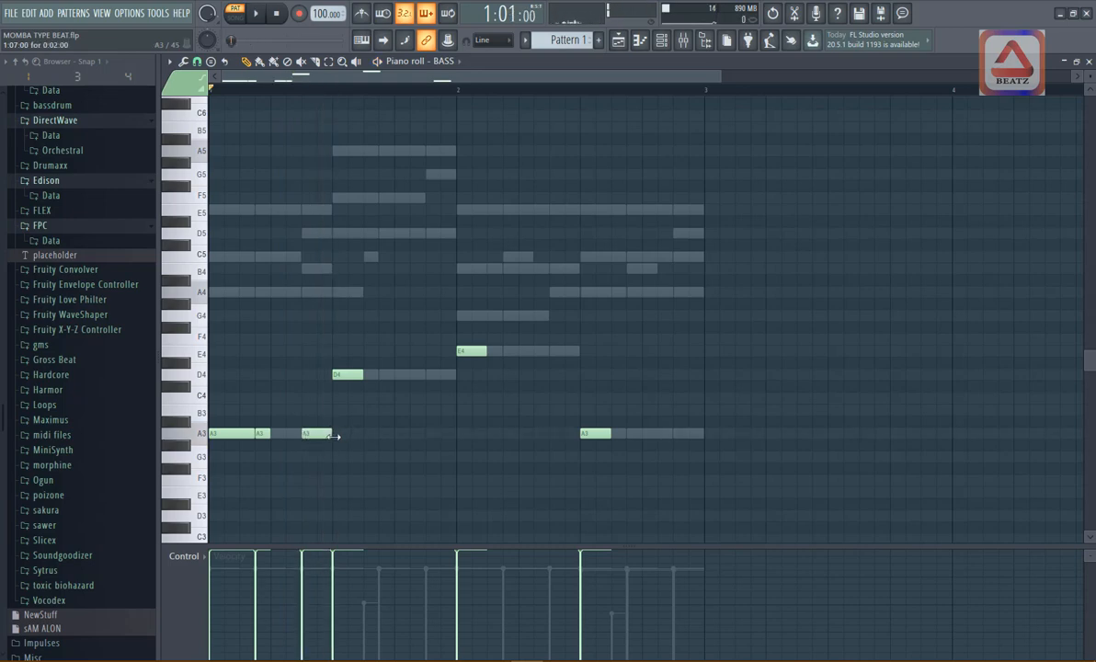
key("space")
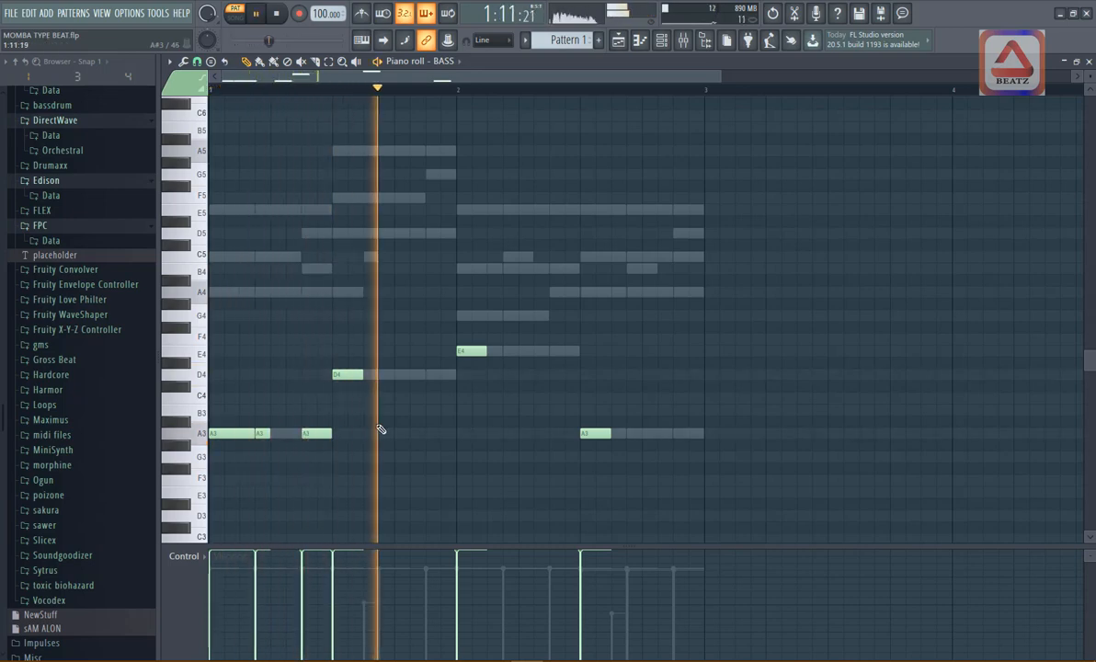
key("space")
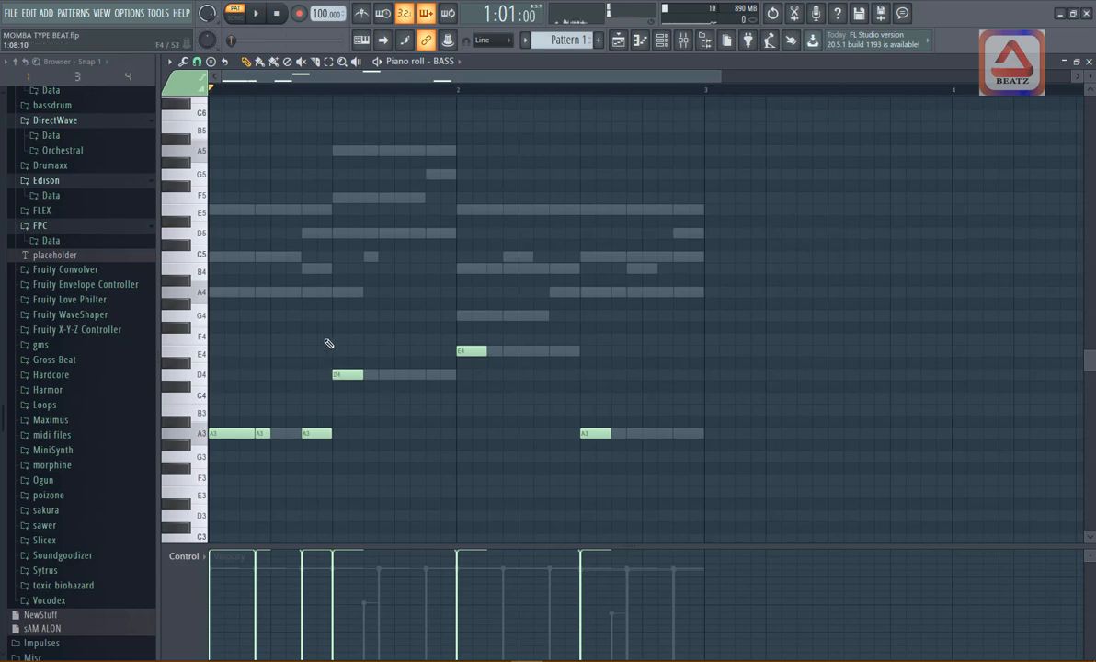
Delete the single D4 and E4 notes and the A3 note in bar 2, keeping only the opening three-note A3 rhythm
left_click_drag(321, 321, 656, 477)
left_click(505, 304)
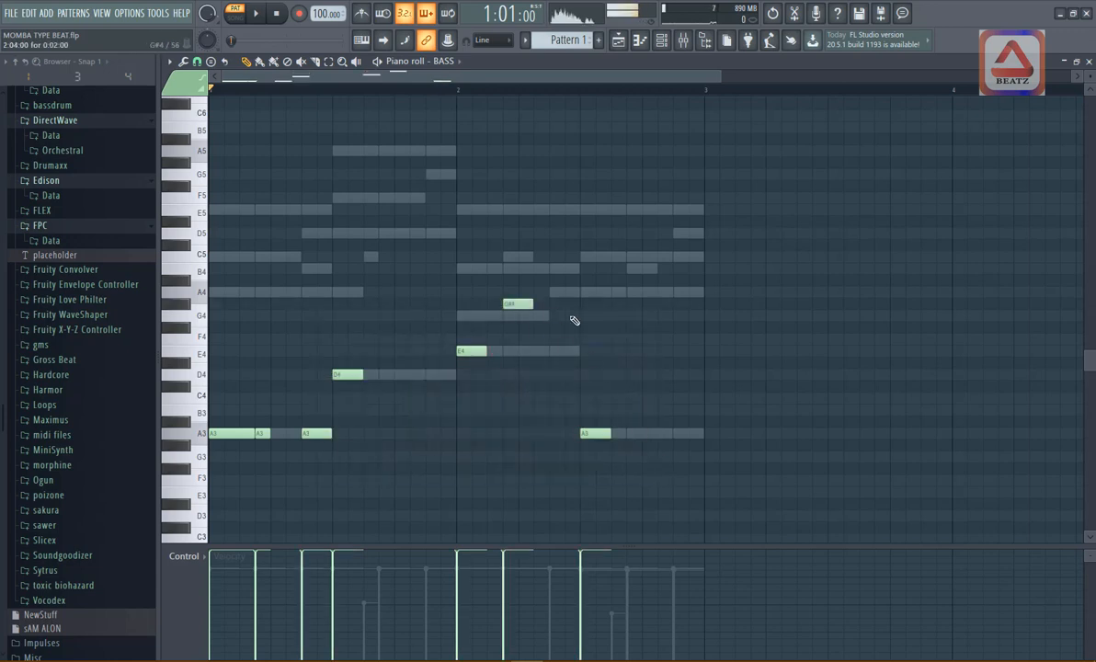
right_click(522, 303)
left_click_drag(587, 310, 365, 501)
left_click(365, 501)
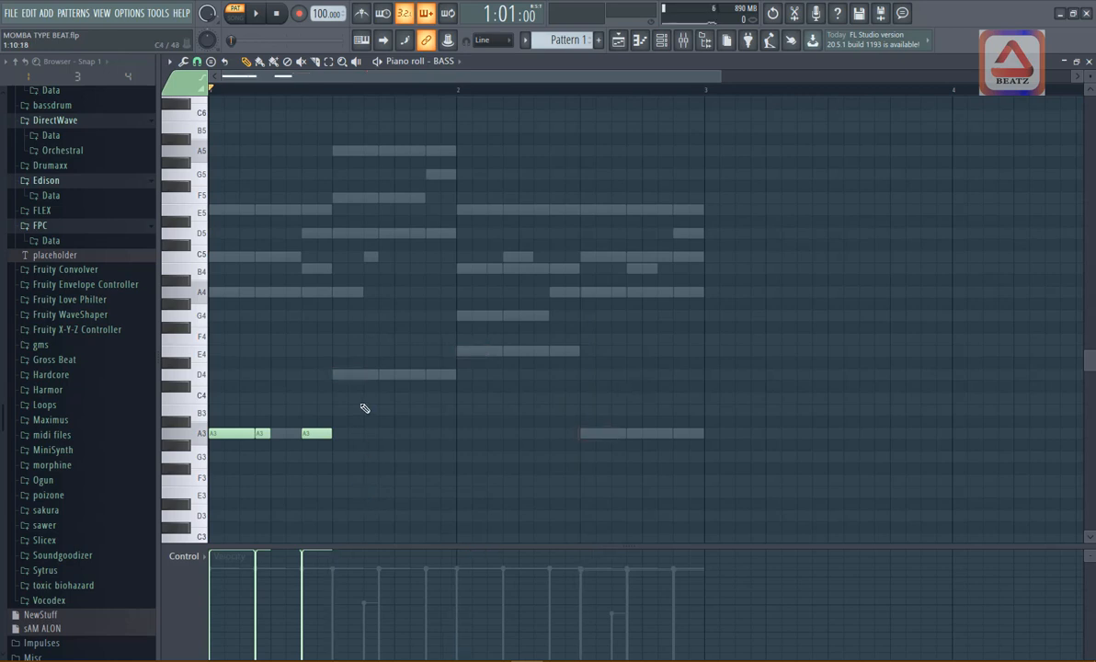
Repeat the three-note bass rhythm under the remaining chords on D4, E4 and A3, and play the pattern
left_click_drag(377, 375, 585, 439)
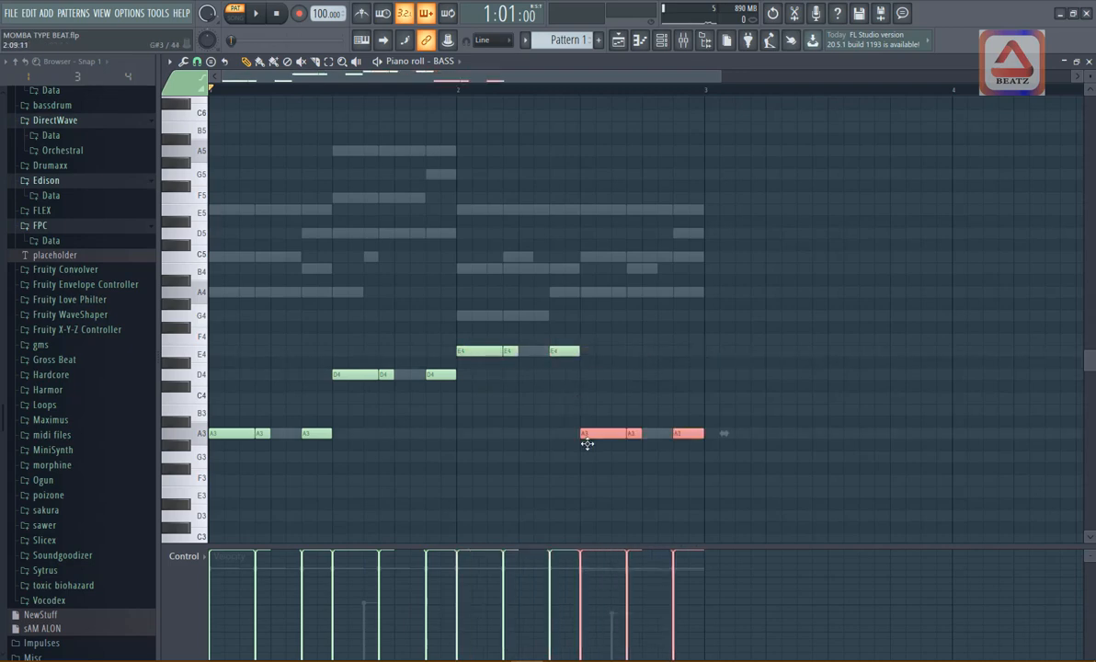
key("space")
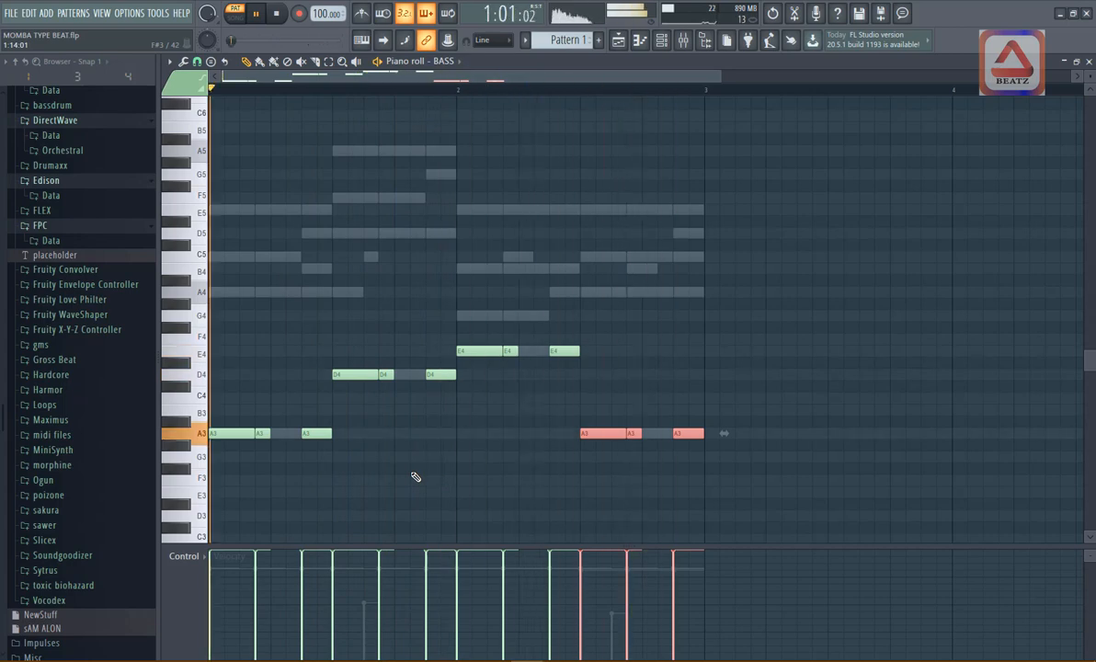
key("space")
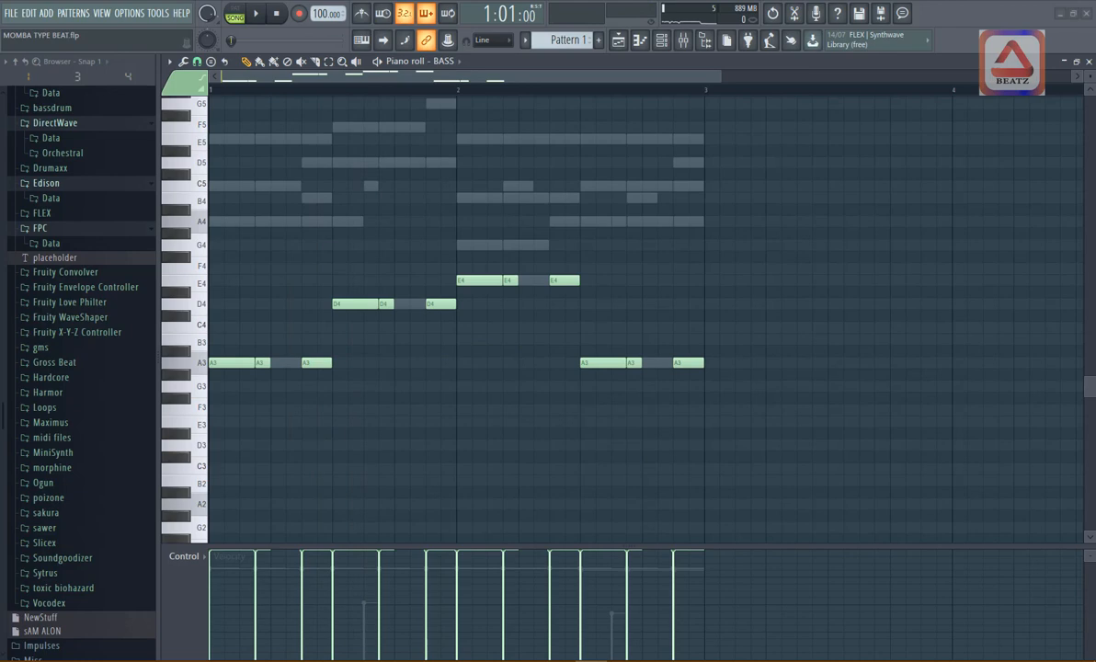
Raise the third bass note of the opening A3 group to C4 as a passing note and play the song
left_click(326, 305)
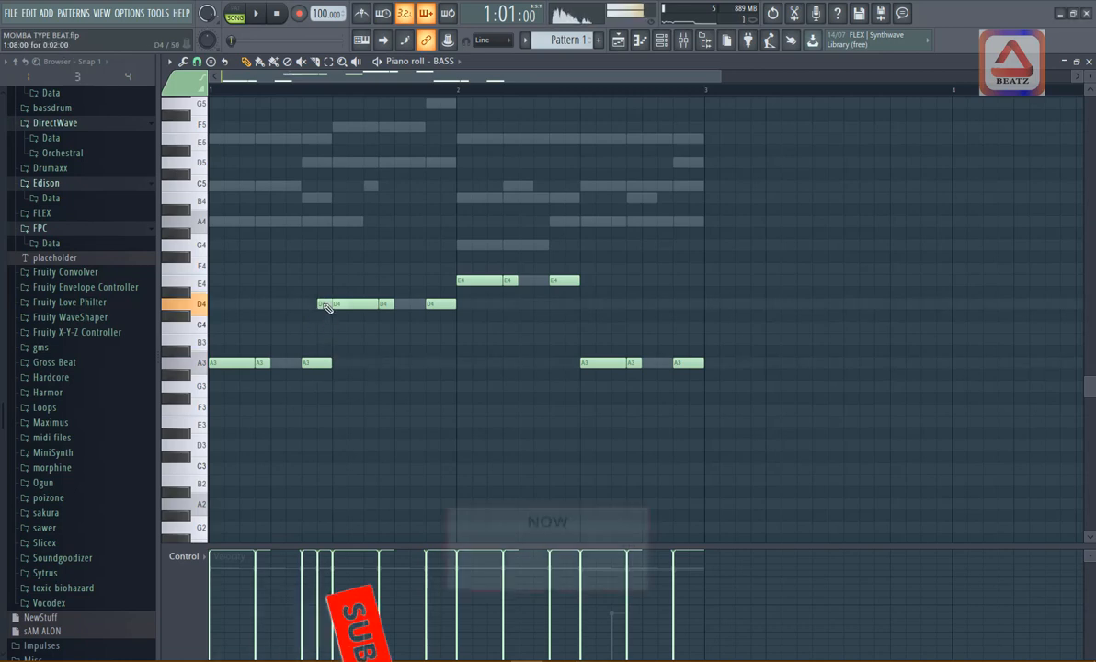
right_click(324, 306)
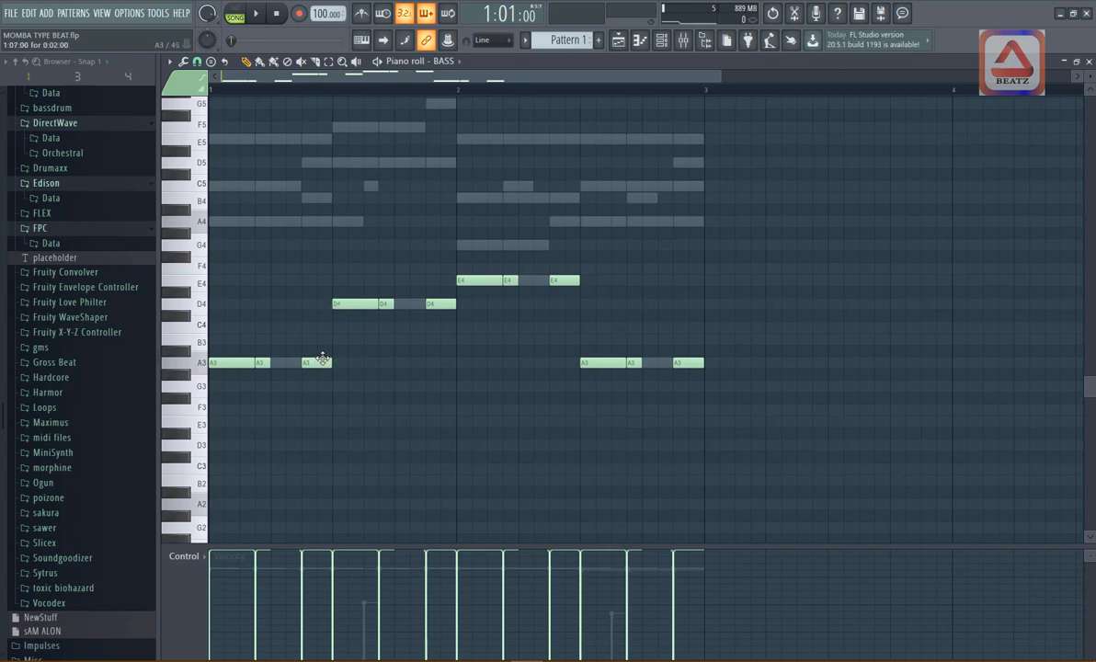
left_click_drag(315, 362, 318, 322)
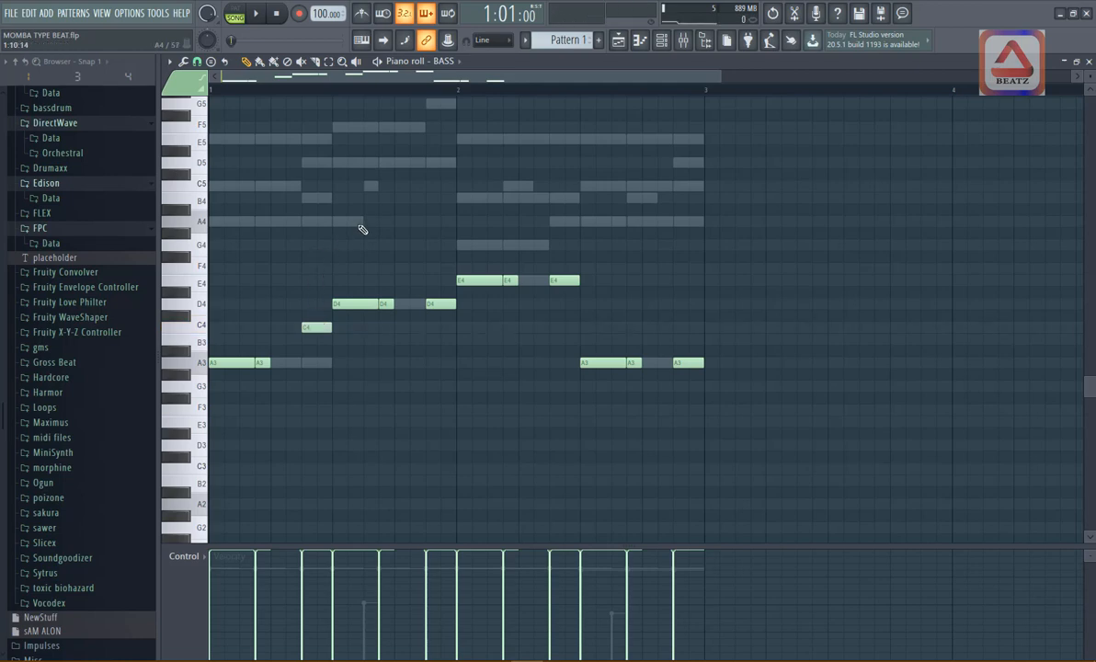
key("space")
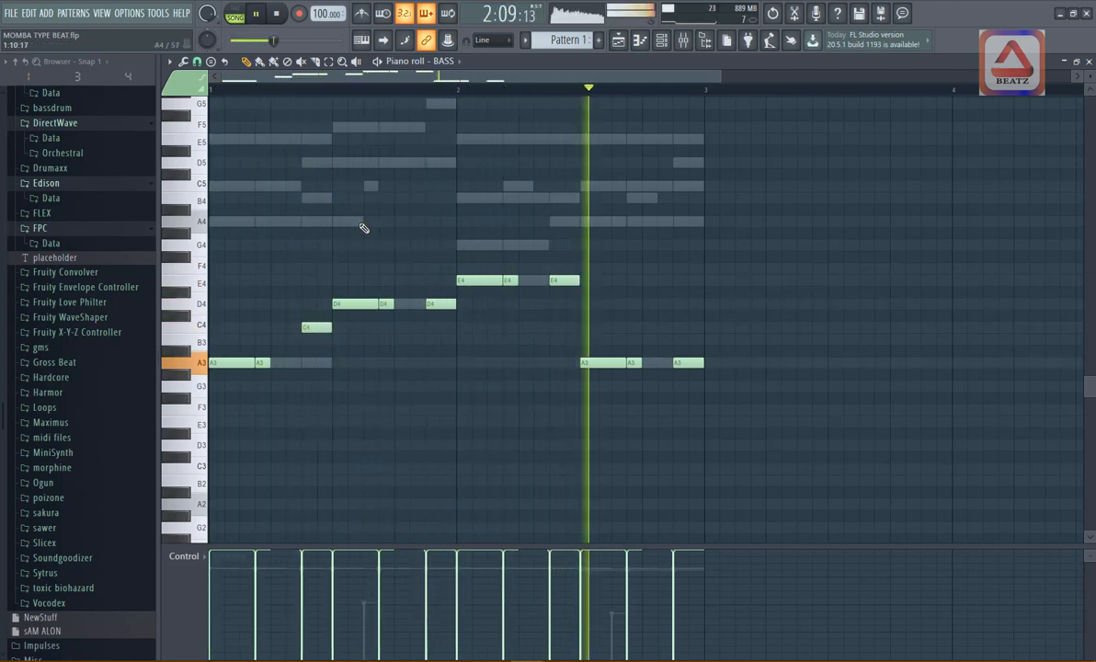
key("space")
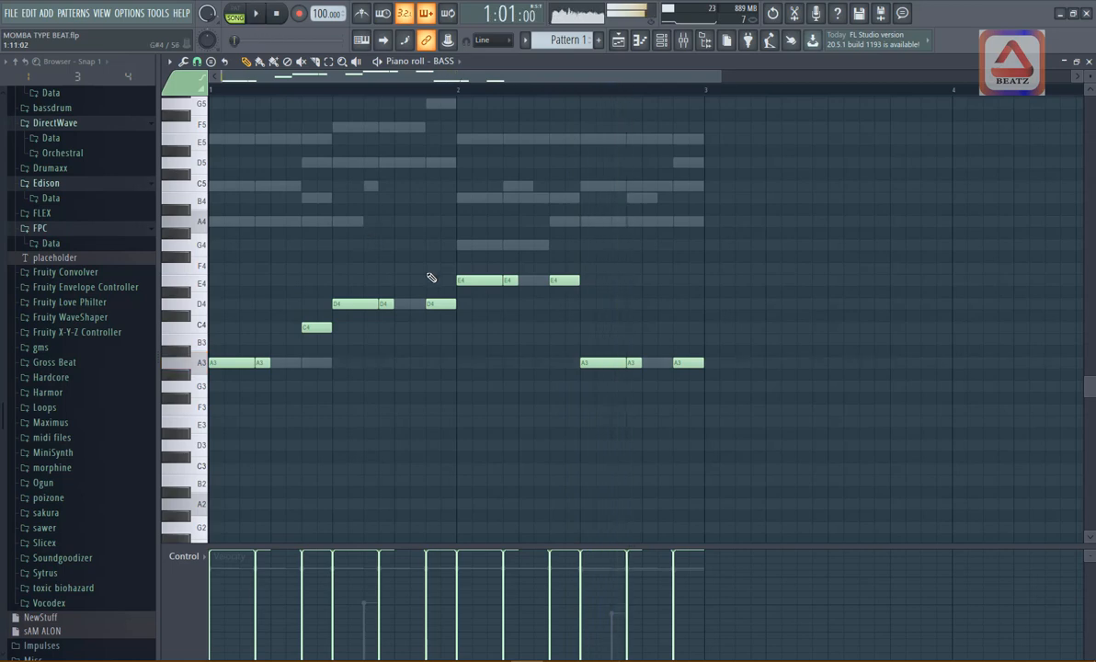
Lower the last note of the E4 group in bar 2 to C4 and play the song
left_click(559, 282)
left_click(582, 365)
left_click(561, 282)
left_click_drag(561, 281, 564, 329)
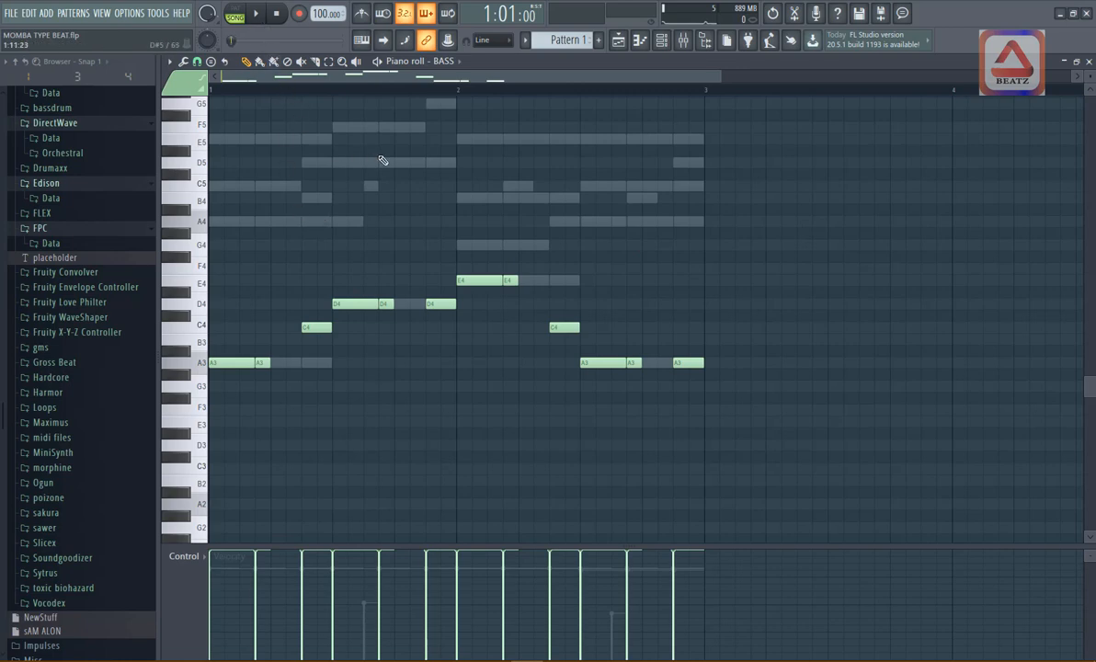
key("space")
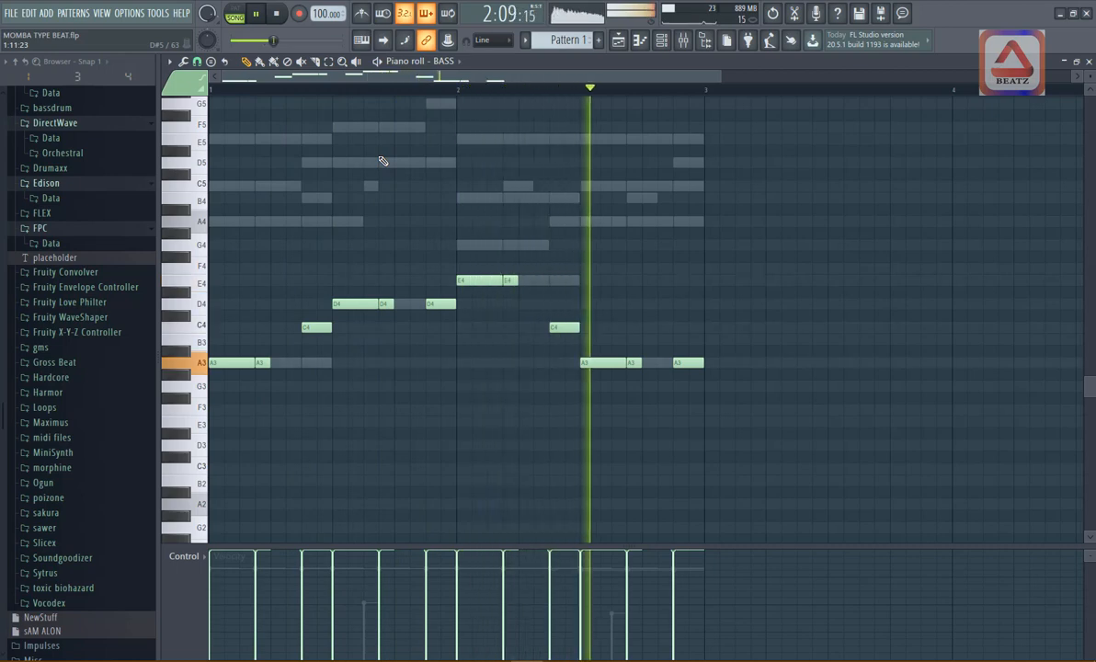
key("space")
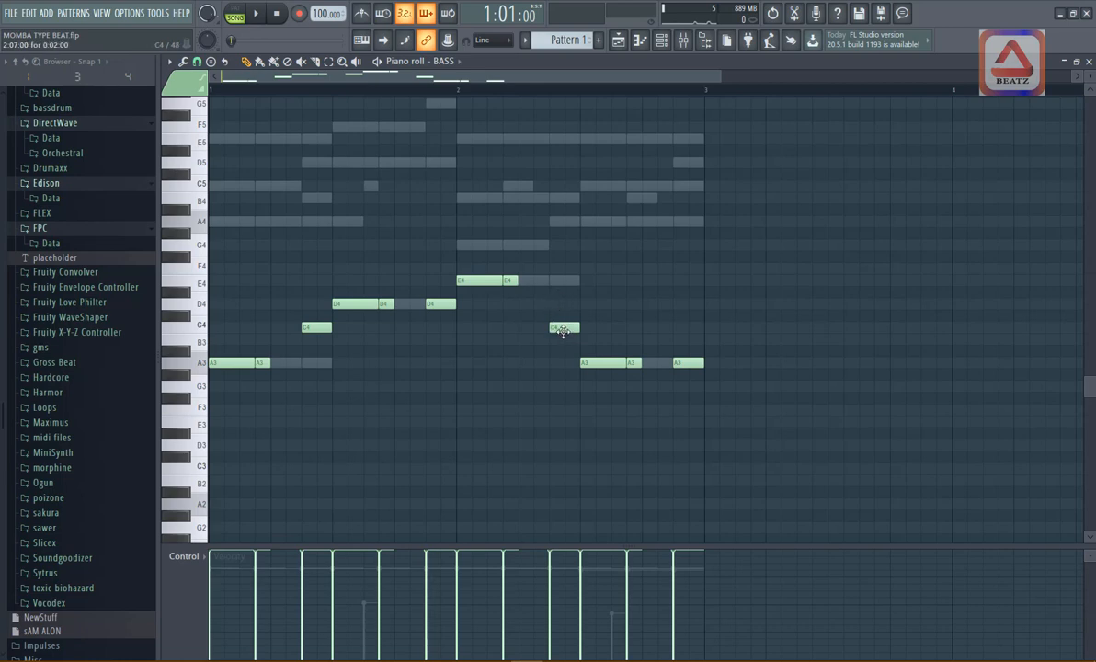
Try the bar 1 passing note at B3 during playback, and return it to C4
key("space")
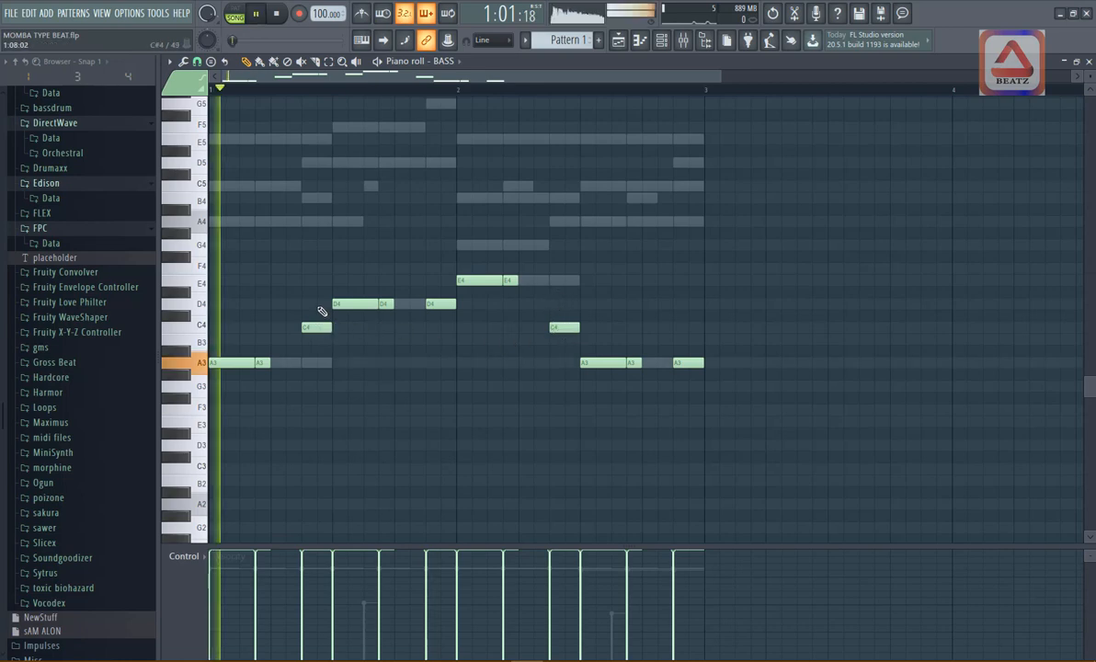
left_click_drag(316, 331, 316, 343)
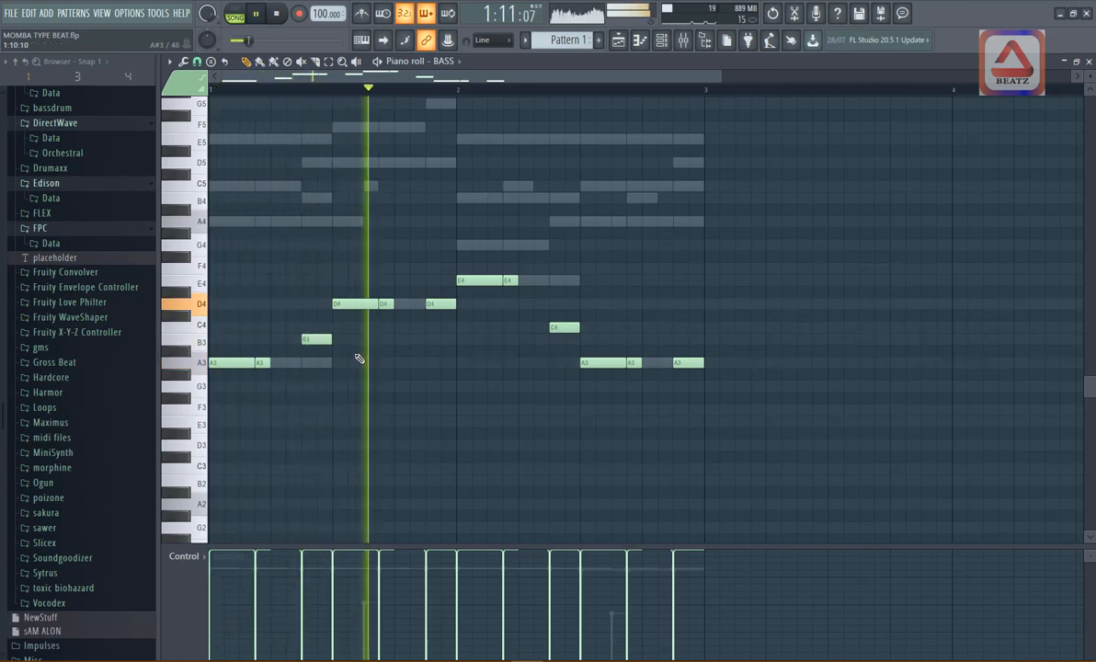
key("space")
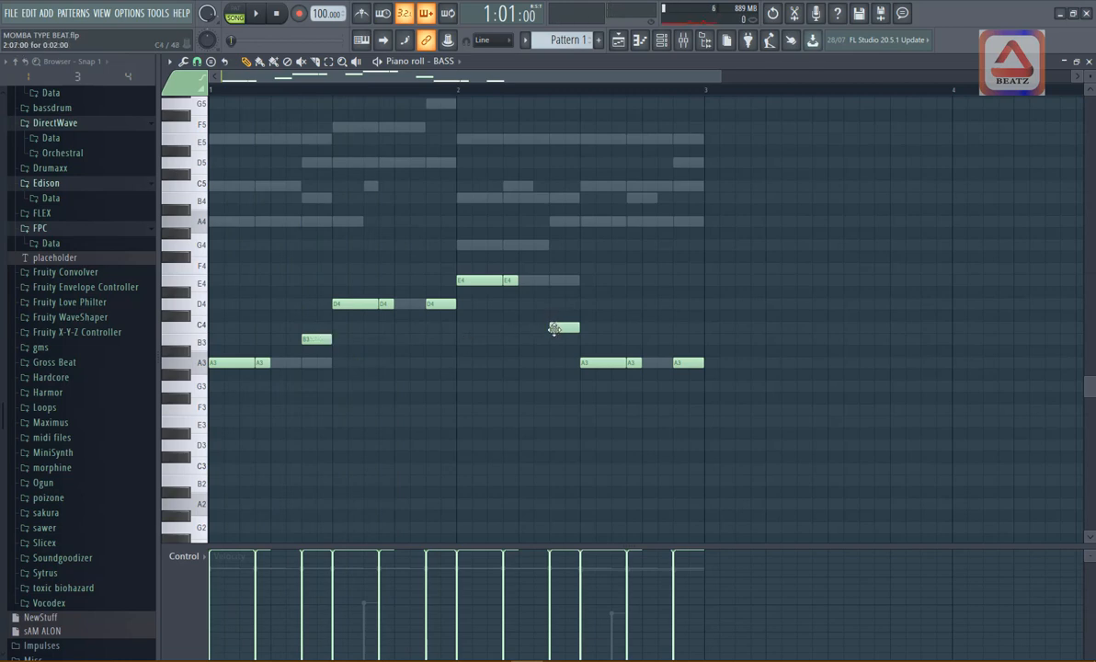
left_click_drag(316, 340, 320, 327)
Audition the bassline, lower the bar 2 passing note from C4 to B3, and play the song again
key("space")
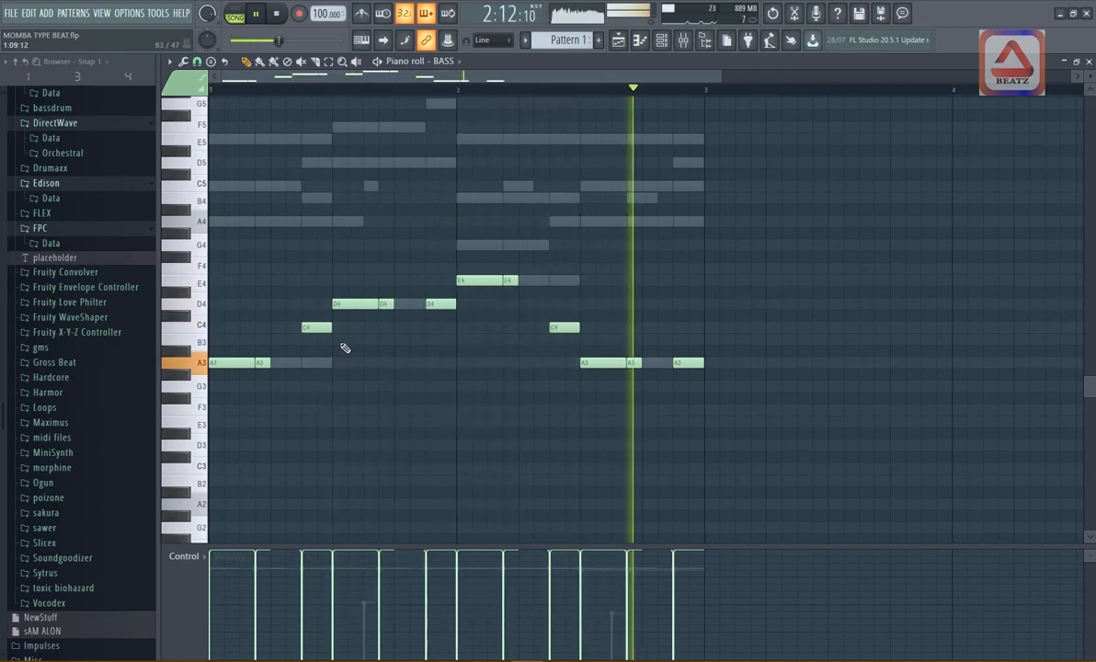
key("space")
left_click_drag(562, 330, 562, 344)
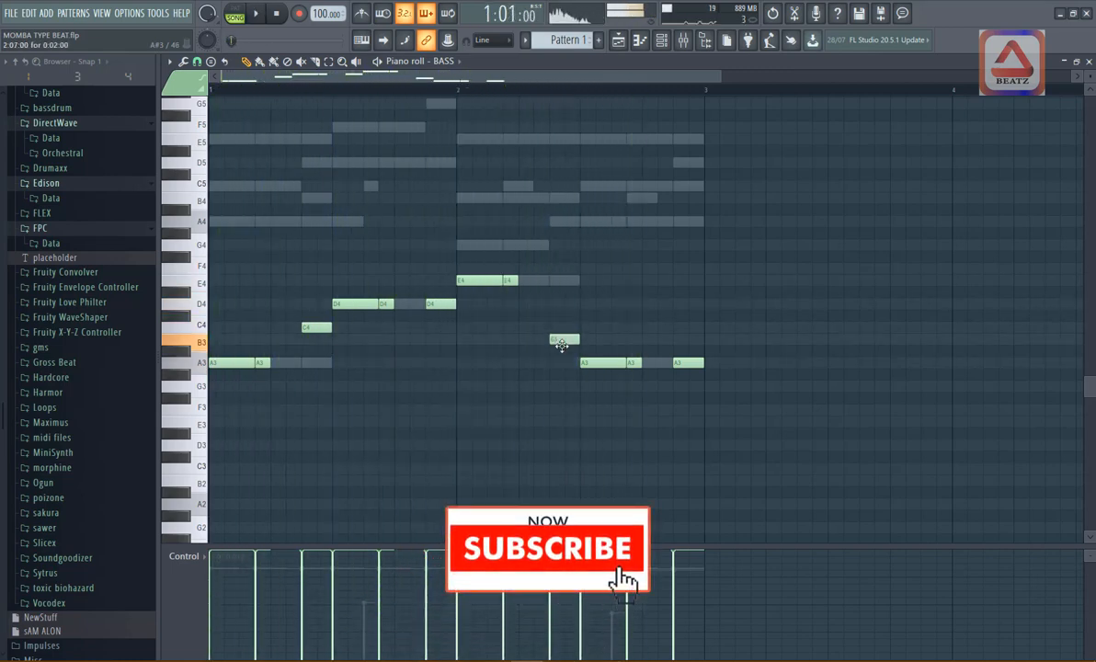
key("space")
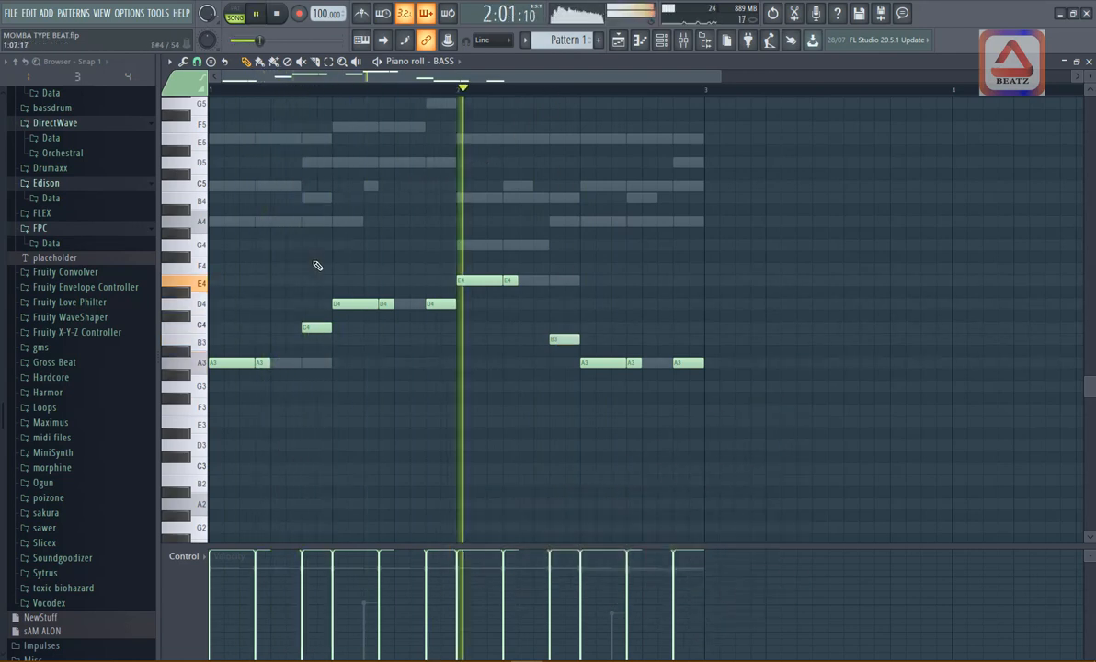
Lower the bar 1 passing note from C4 to B3 and play the song from bar 2
key("space")
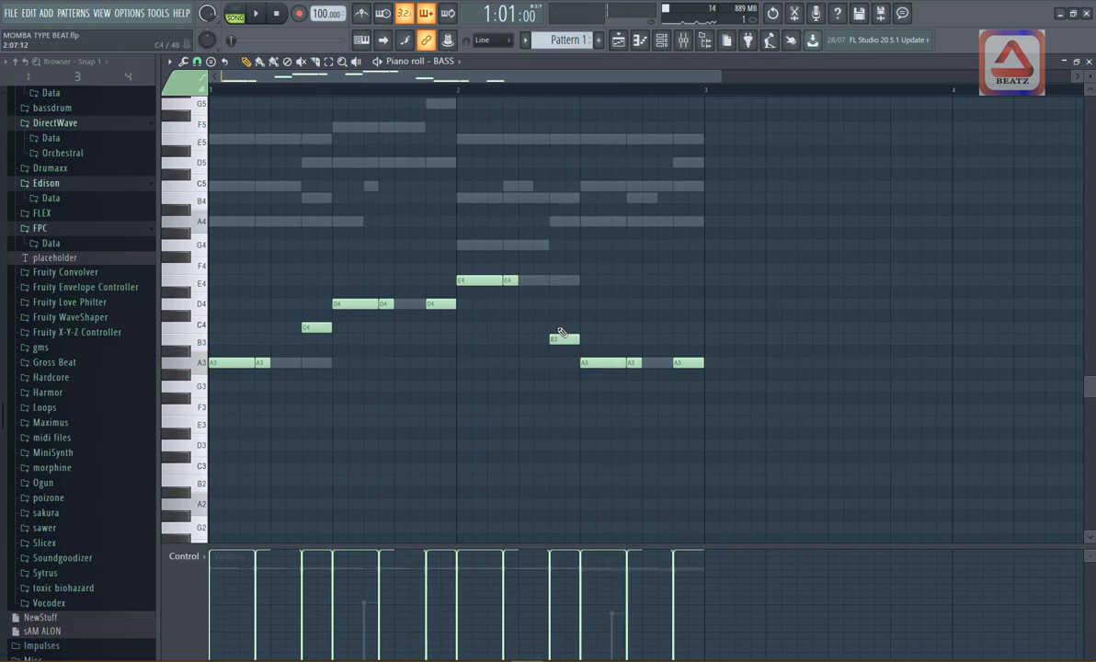
left_click_drag(551, 333, 543, 276)
right_click(560, 280)
left_click_drag(315, 329, 316, 341)
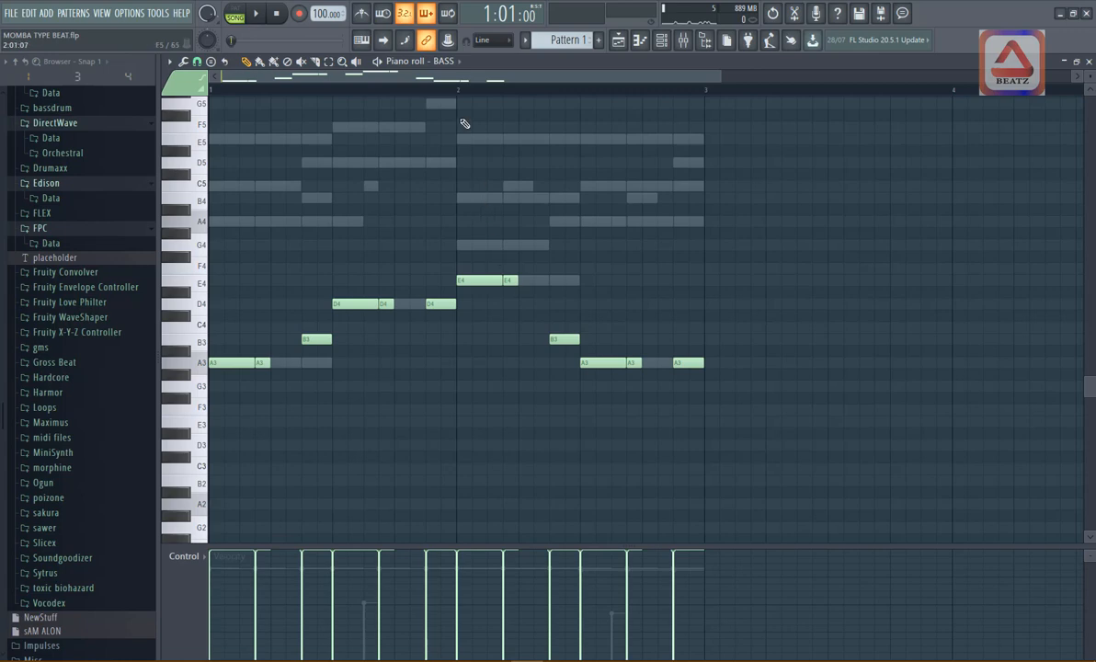
left_click(458, 92)
key("space")
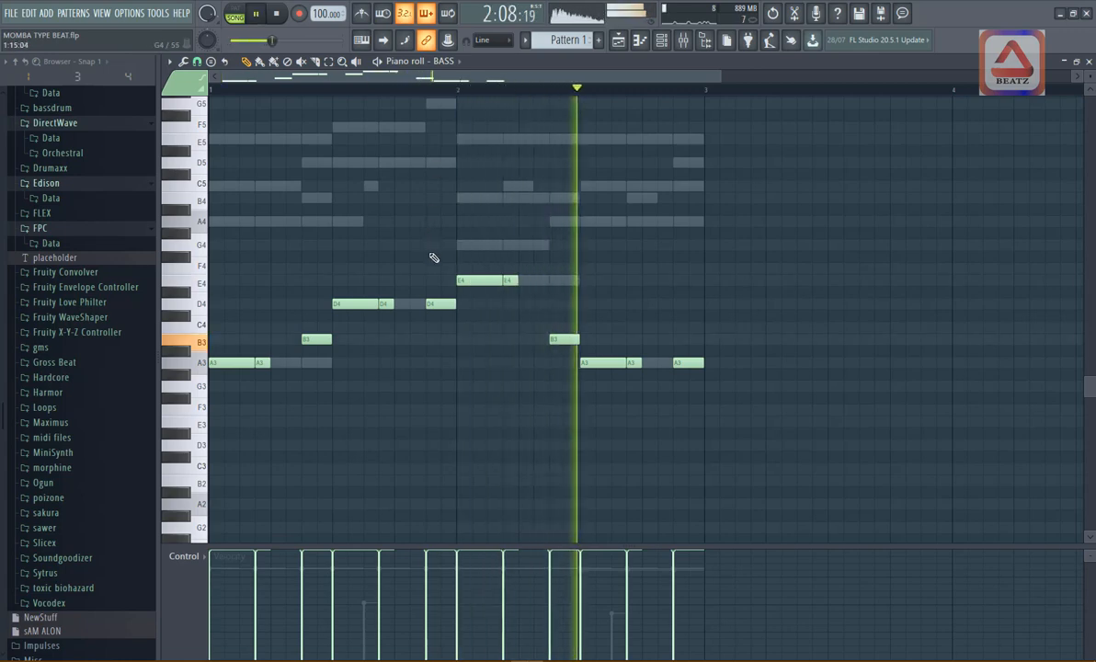
key("space")
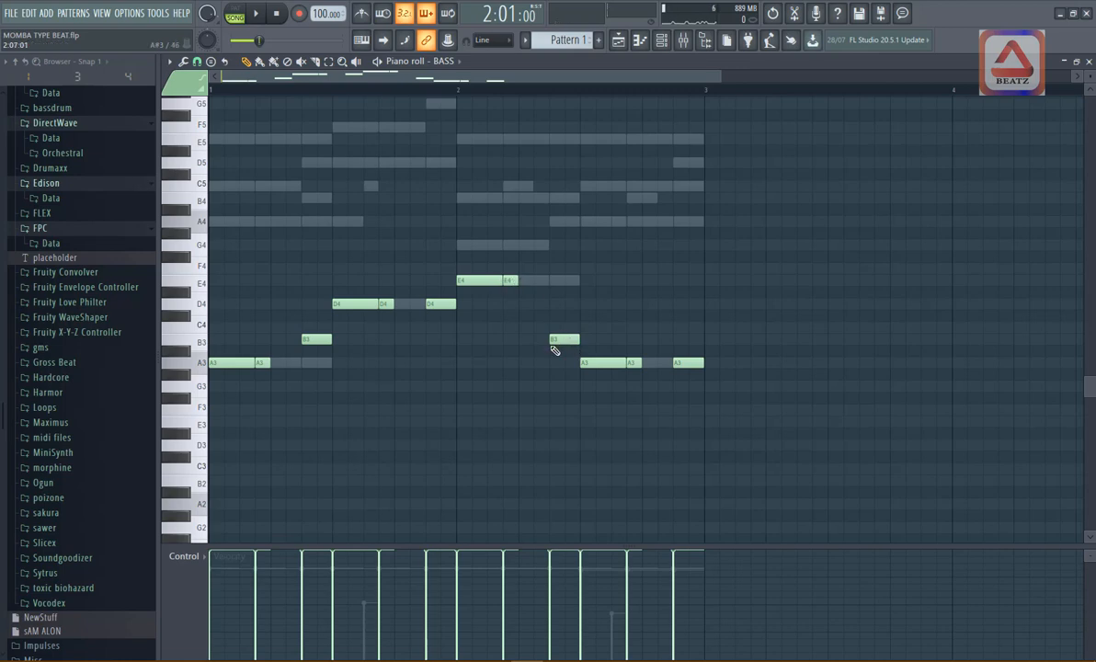
Lower the short second E4 note in bar 2 to C4 and play the song
left_click_drag(508, 281, 506, 332)
key("space")
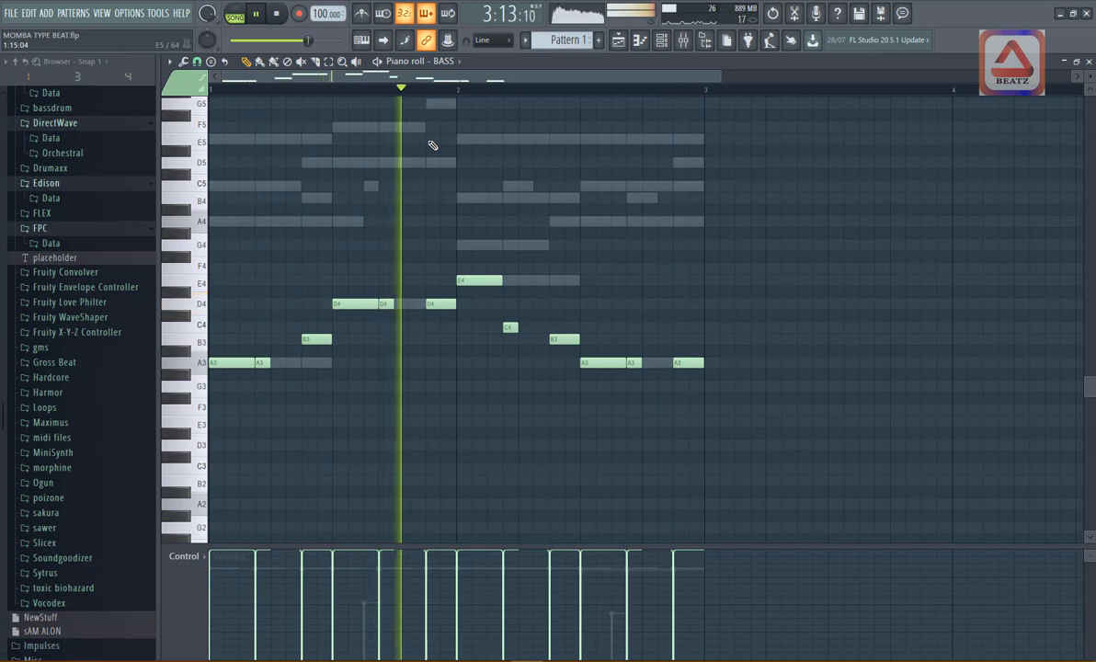
key("space")
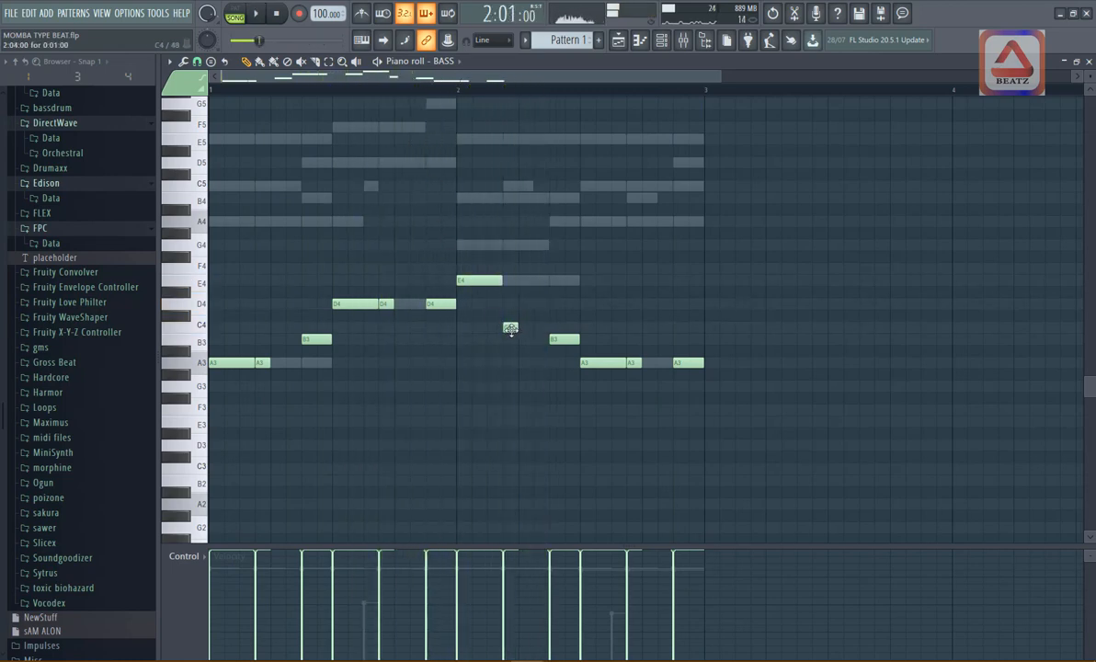
Try the short second note in bar 2 at B3 and play the song from bar 2
left_click_drag(511, 328, 511, 340)
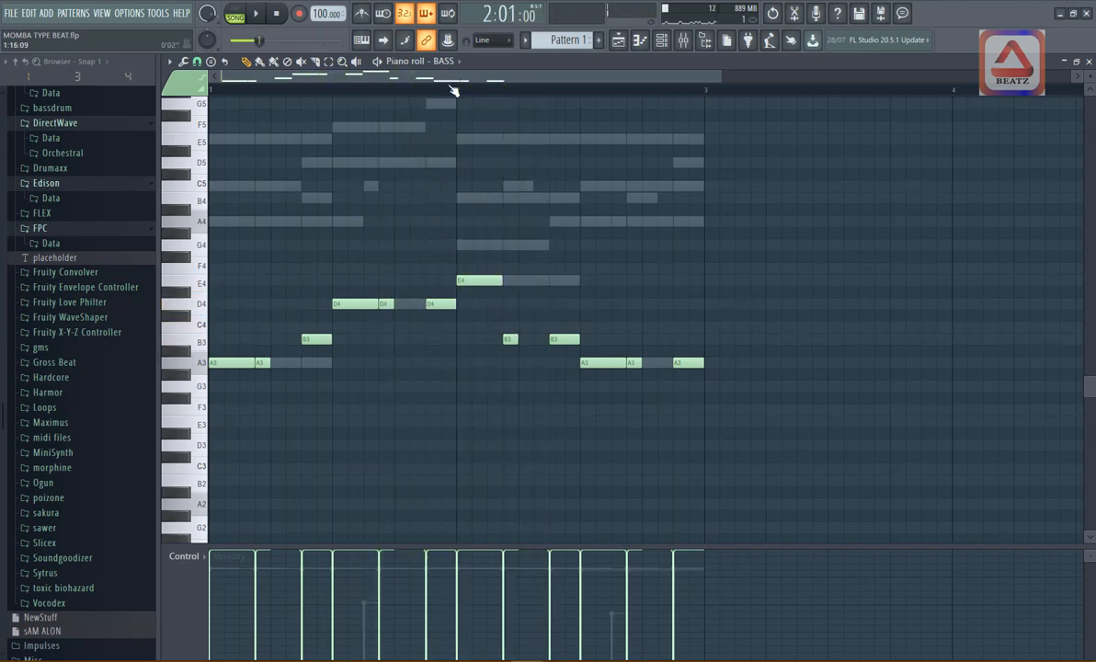
key("space")
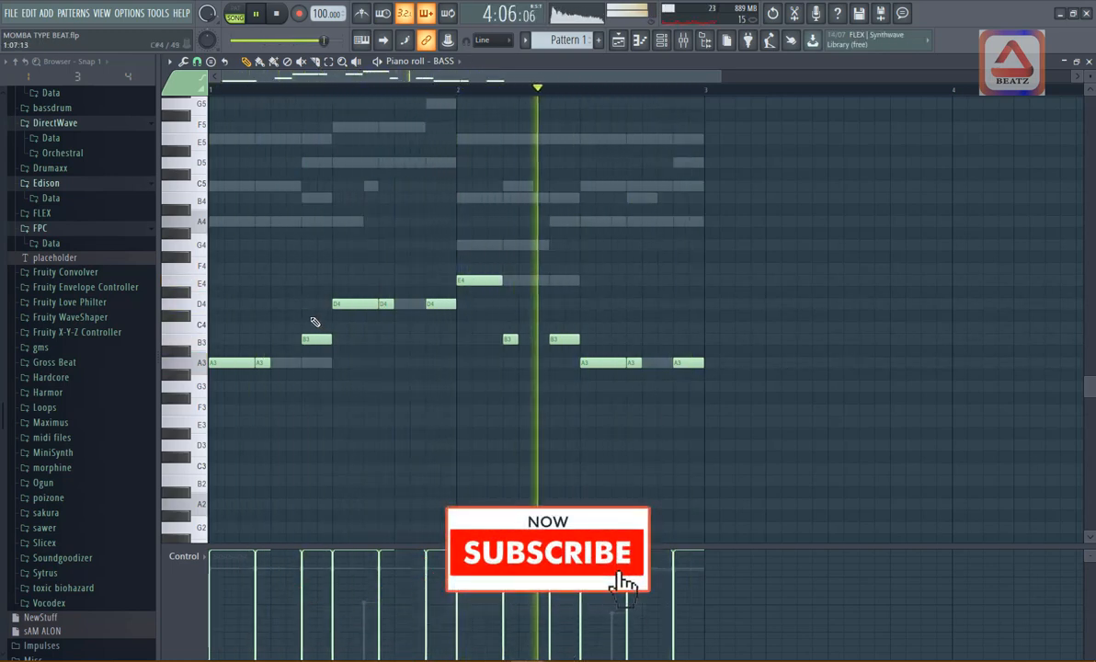
key("space")
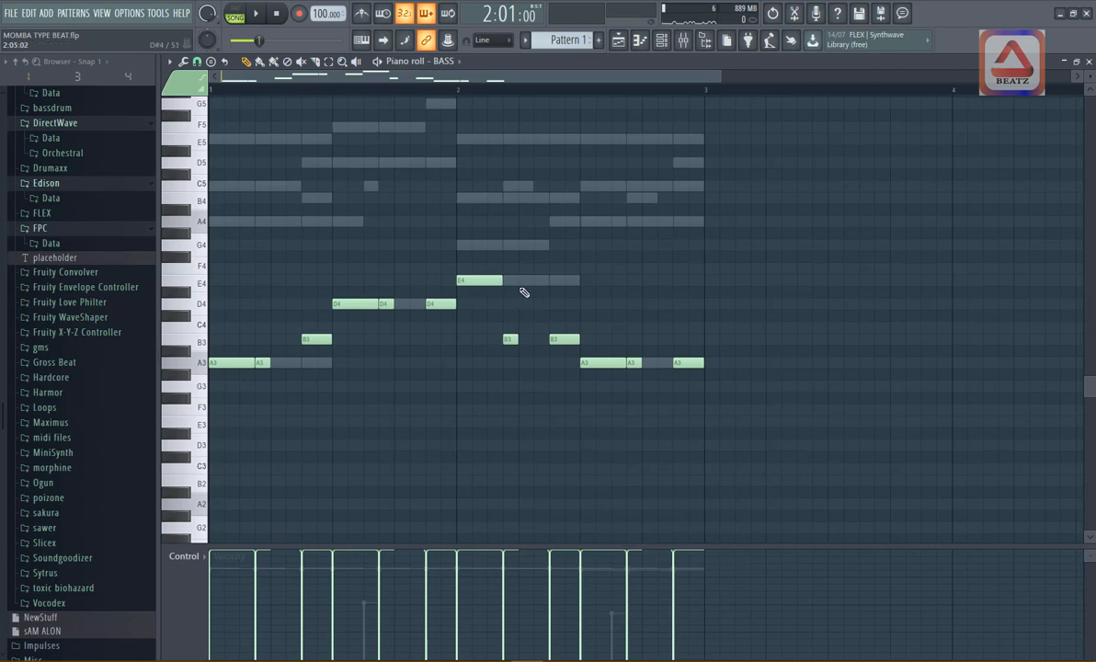
Highlight the first two bass notes of each bar, raise the short second A3 note in bar 1 to B3, and play the song
left_click_drag(480, 239, 515, 362)
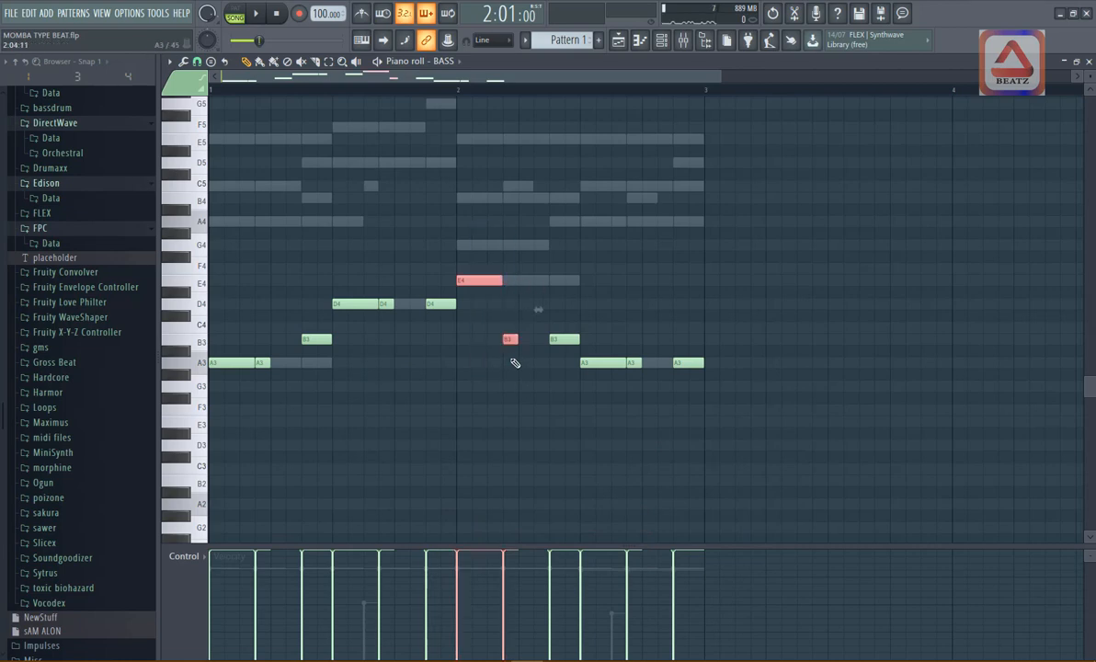
left_click_drag(217, 298, 261, 415)
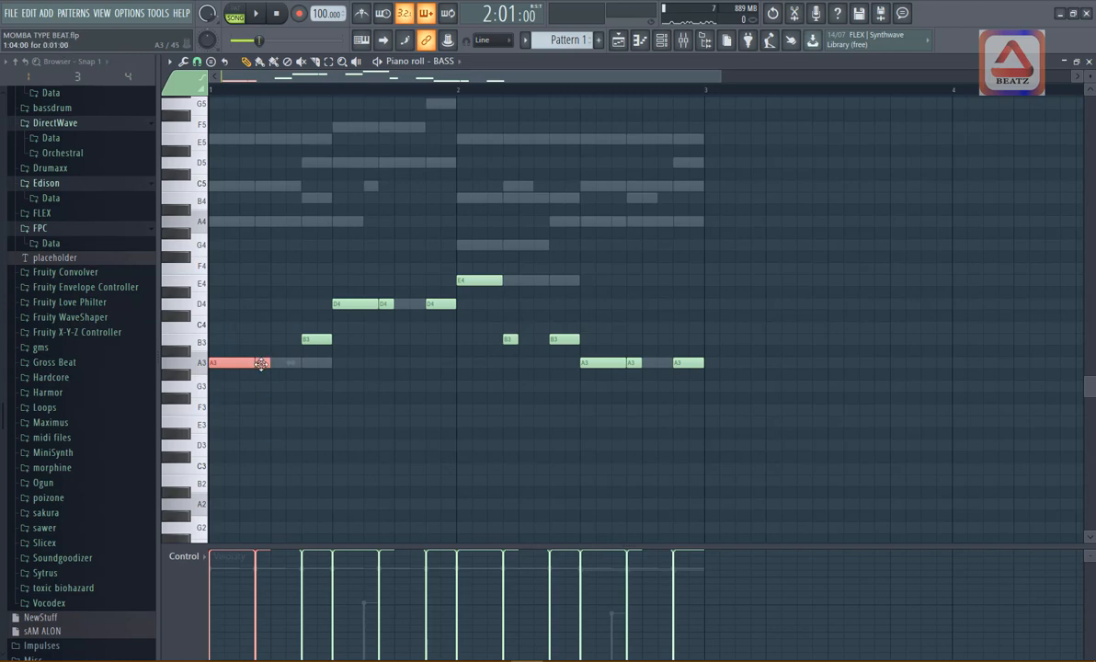
left_click_drag(464, 224, 520, 391)
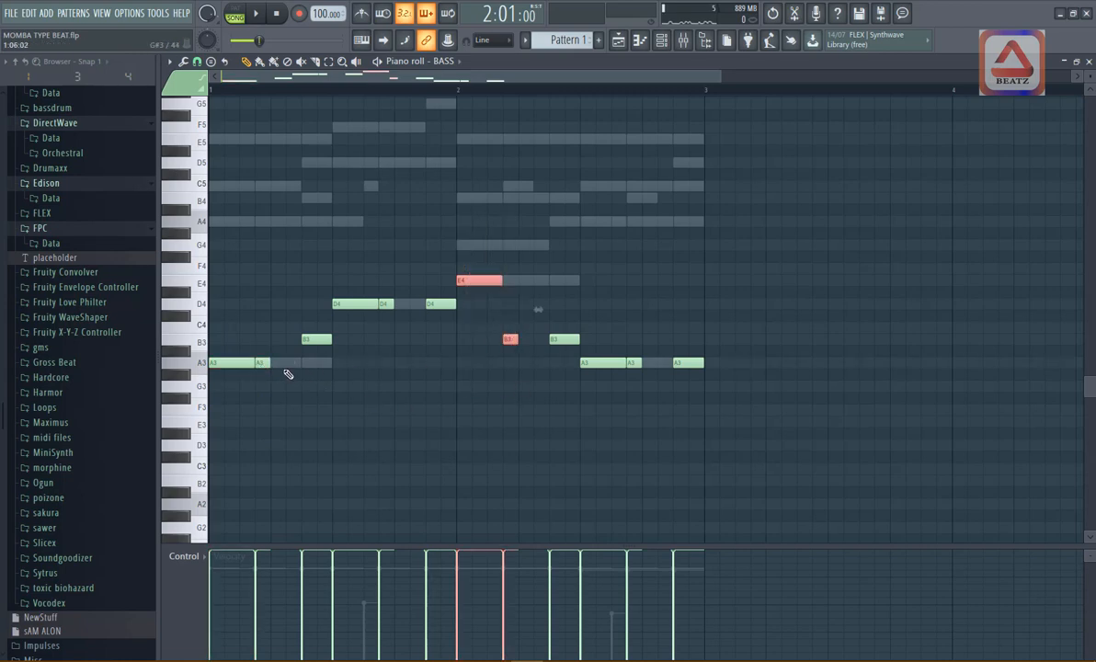
left_click_drag(260, 364, 261, 340)
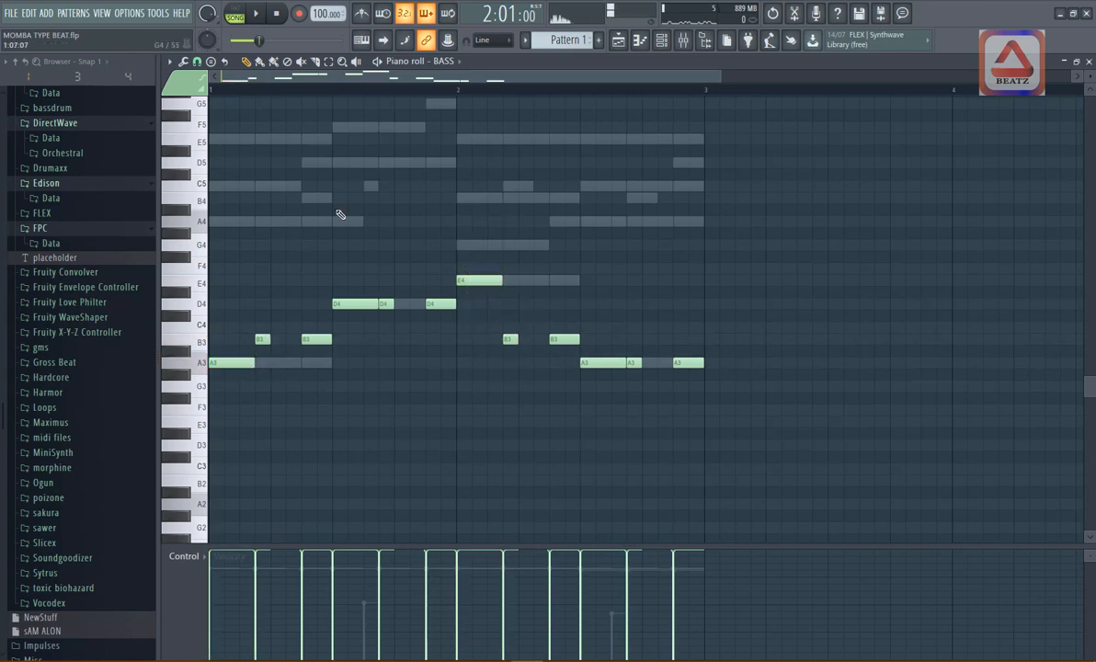
key("space")
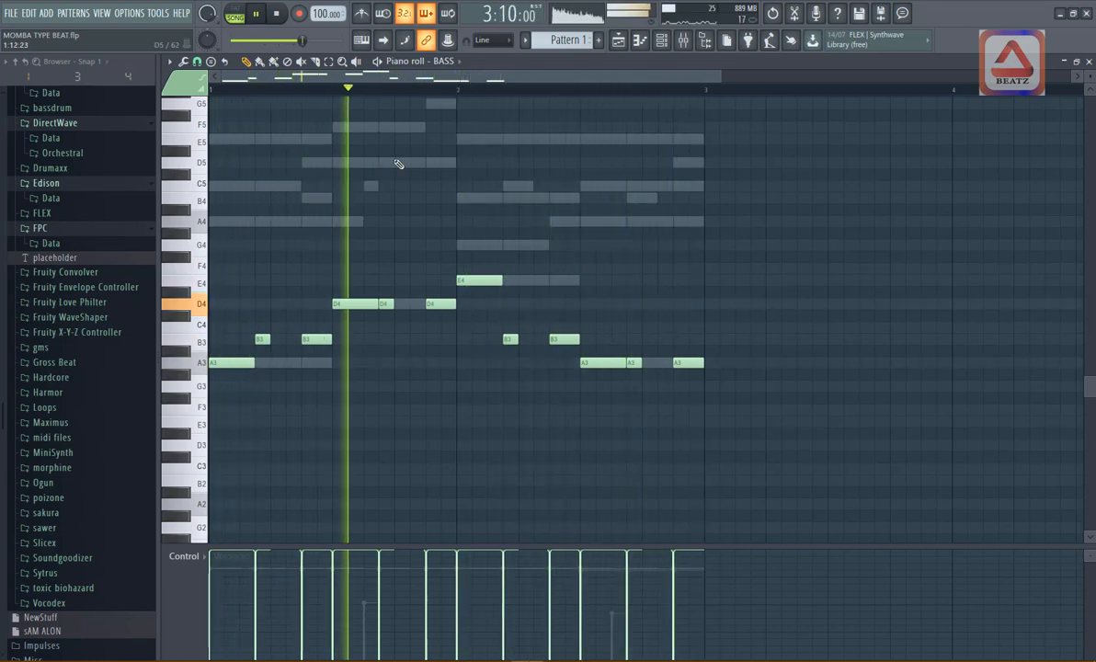
key("space")
Raise the third bass note of bar 1 to C4 and play the song from bar 2 and from the beginning
left_click_drag(311, 339, 312, 327)
key("space")
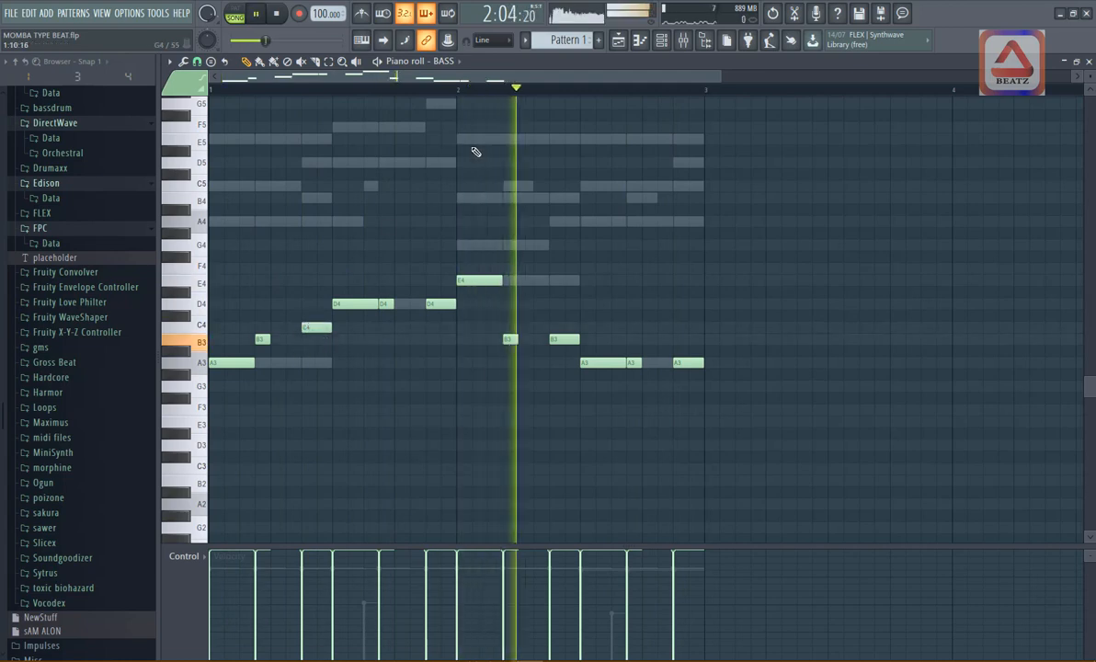
key("space")
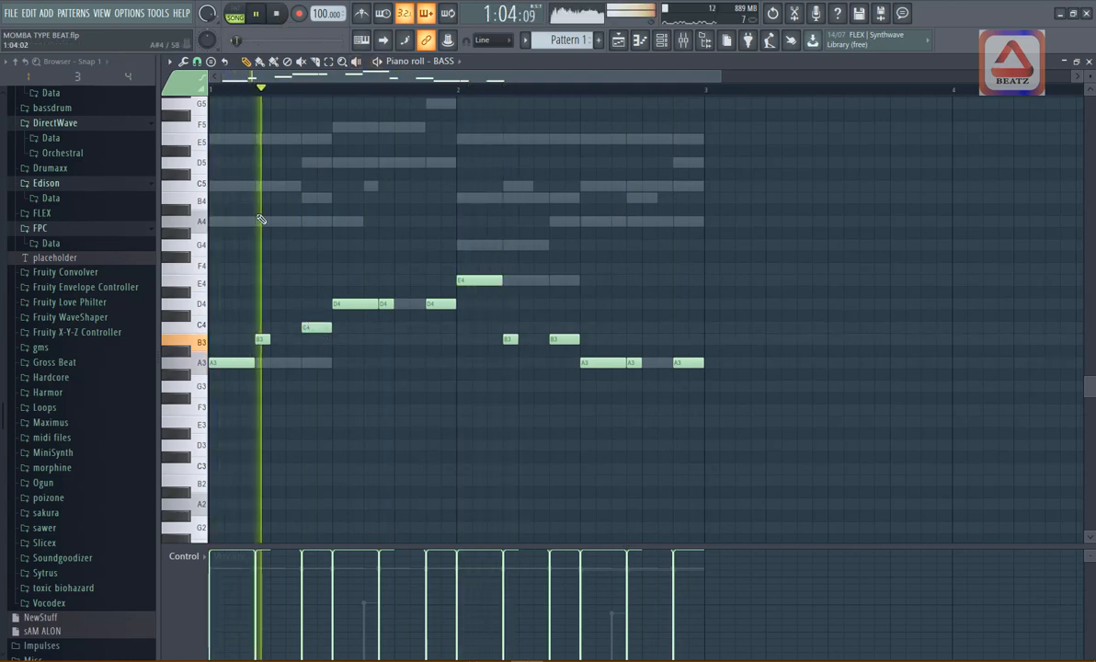
key("space")
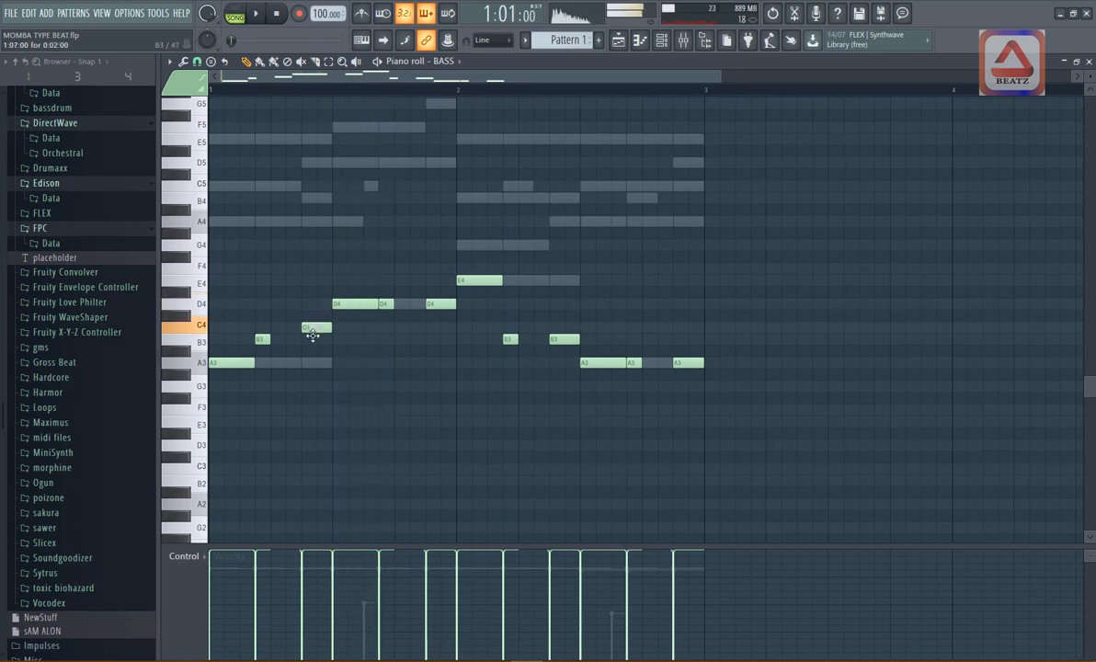
Swap the bar 1 passing notes so the short second is C4 and the third is B3, and play from the beginning
left_click_drag(312, 326, 262, 325)
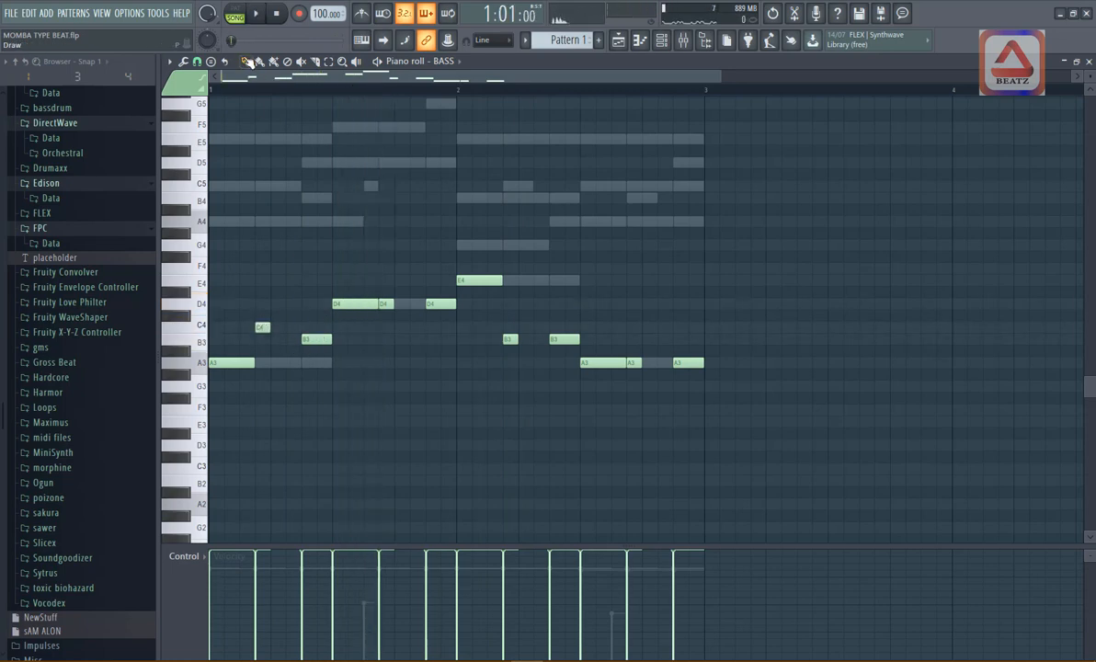
key("space")
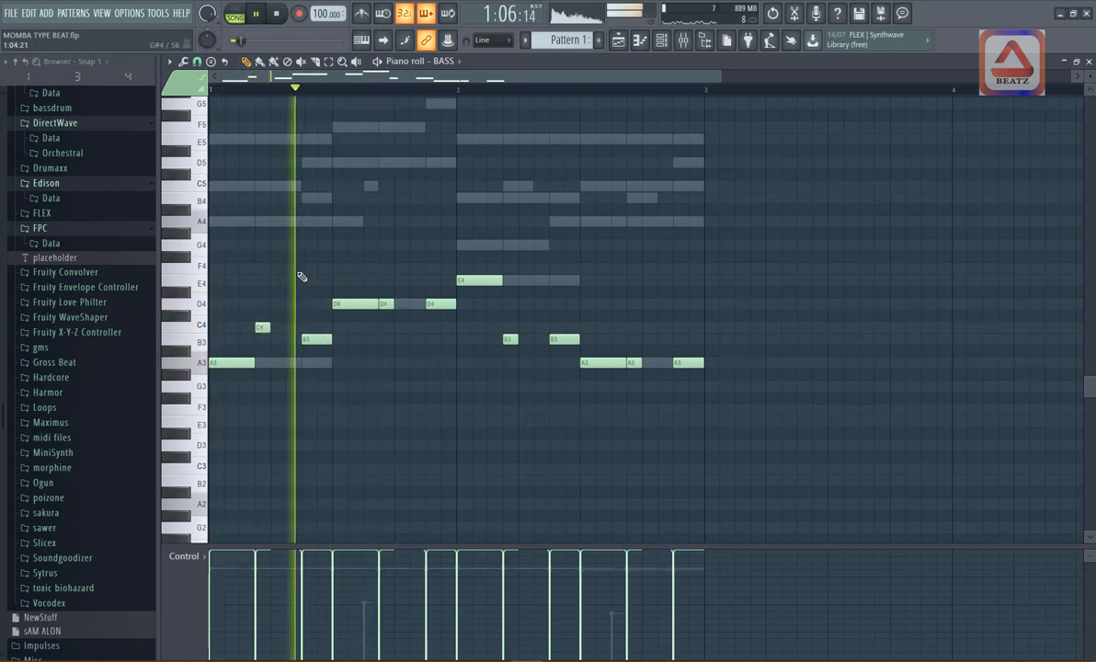
key("space")
Raise the short second note in bar 2 to C4, highlight the matching C4 and B3 passing notes, and play the song
left_click_drag(510, 339, 510, 328)
double_click(196, 327)
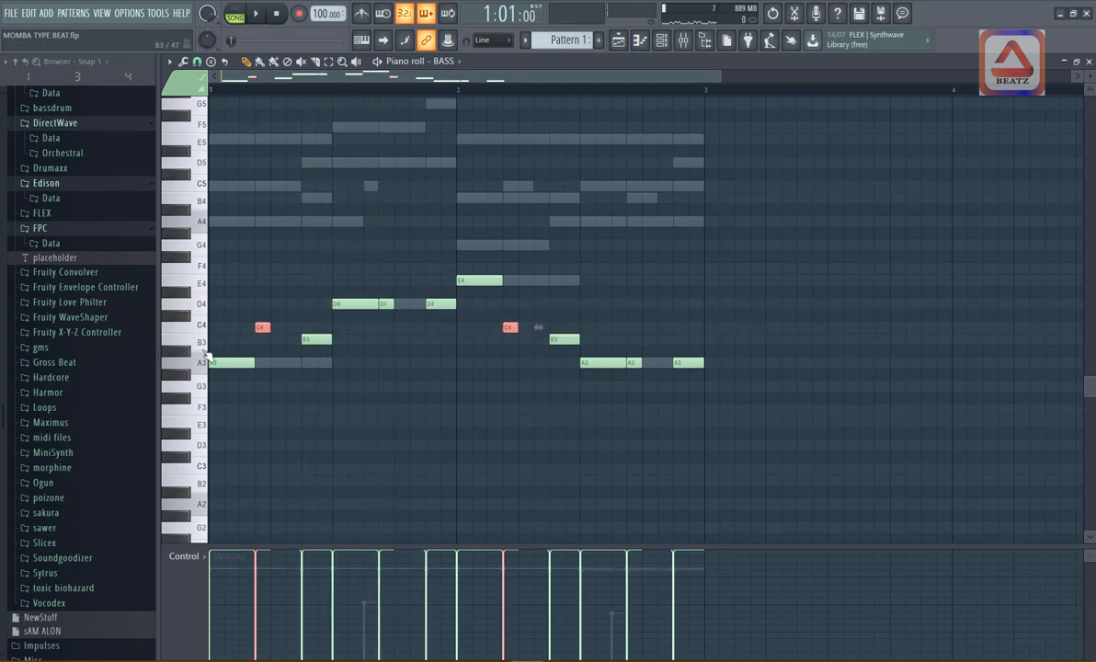
double_click(199, 341)
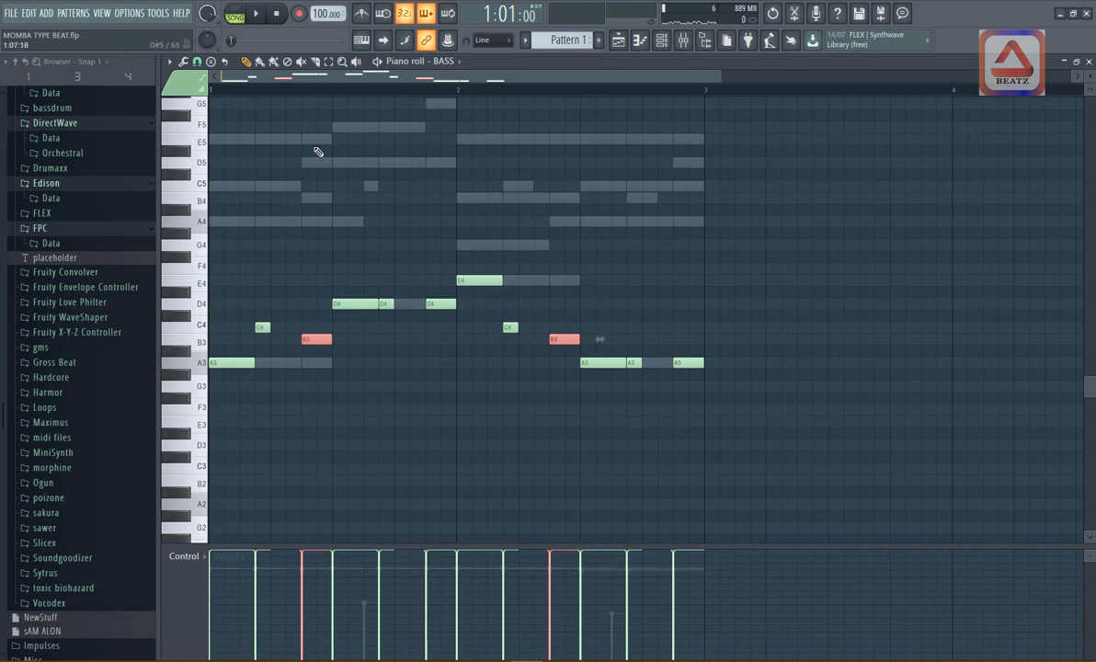
key("space")
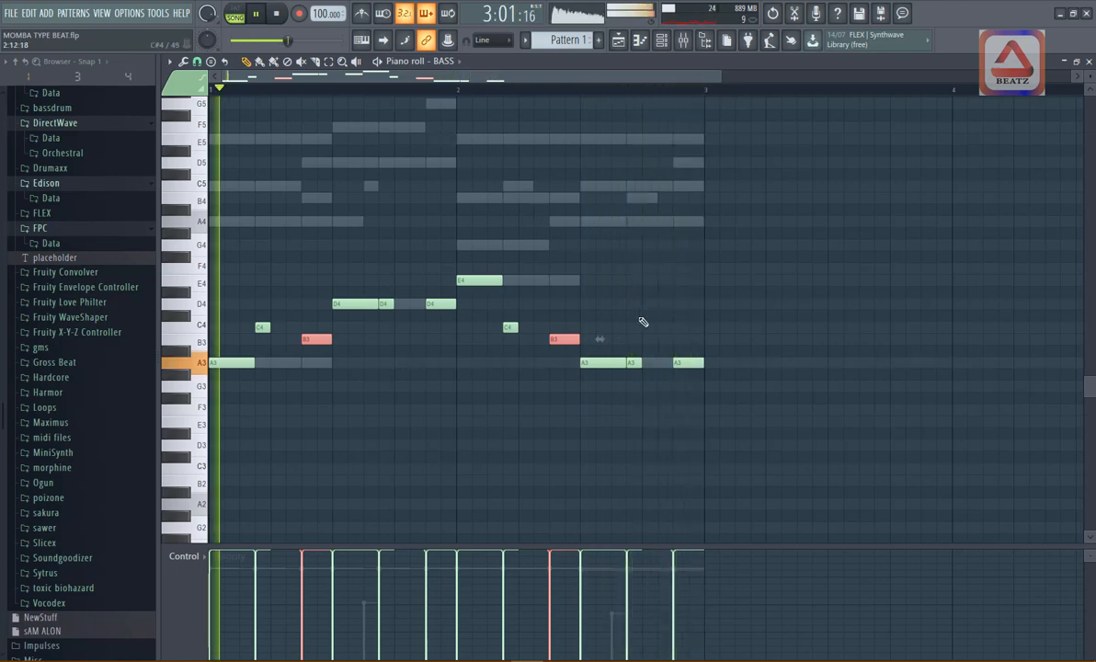
key("space")
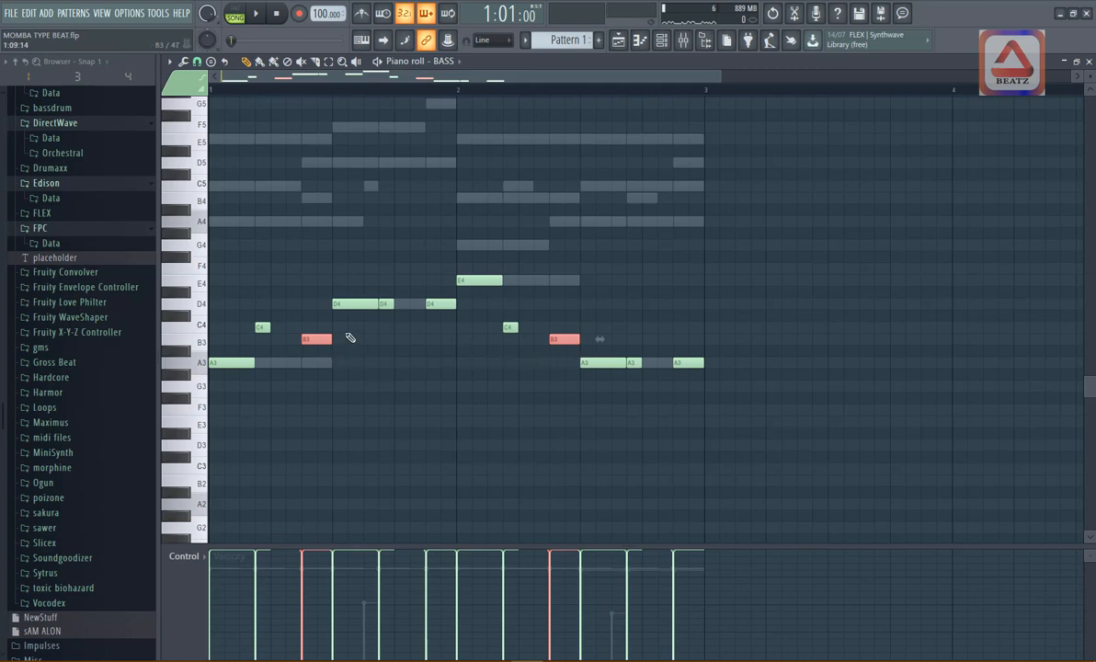
Try the last bass note of bar 2 at B3 and the last one of bar 1 at C4, and play the song
left_click_drag(349, 183, 453, 399)
left_click_drag(631, 238, 702, 438)
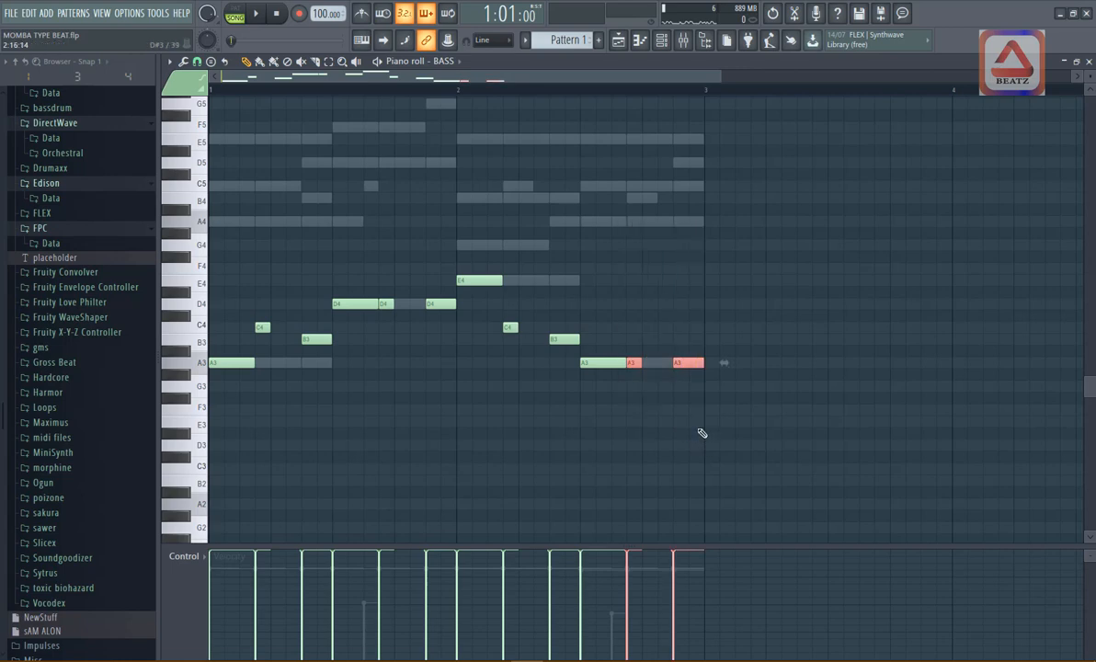
left_click_drag(616, 279, 722, 440)
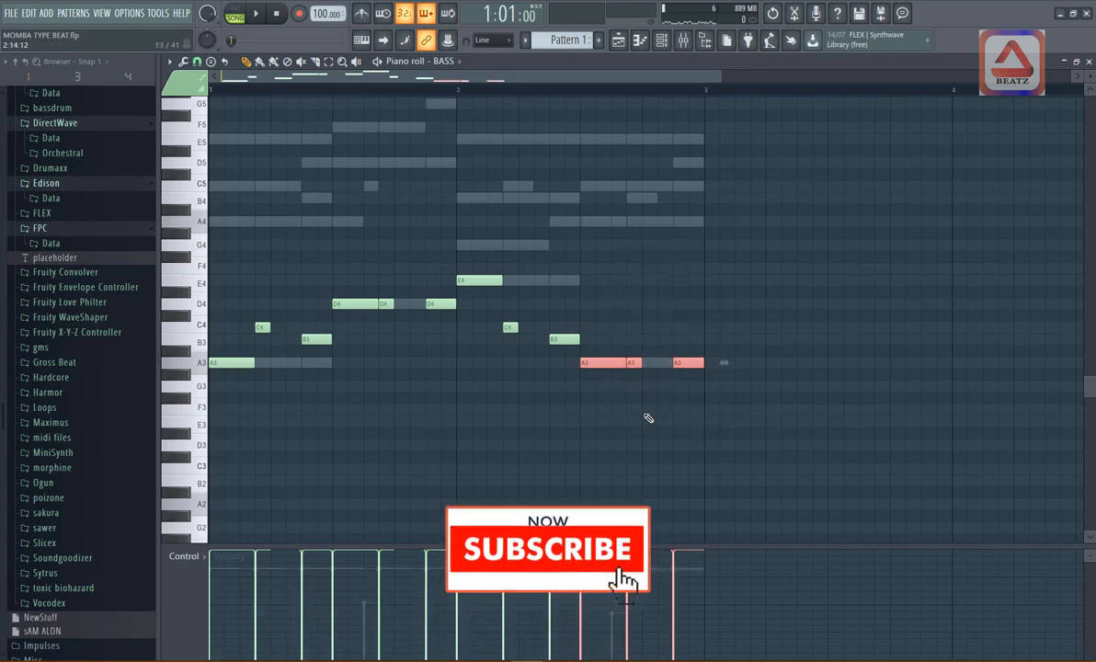
left_click(676, 386)
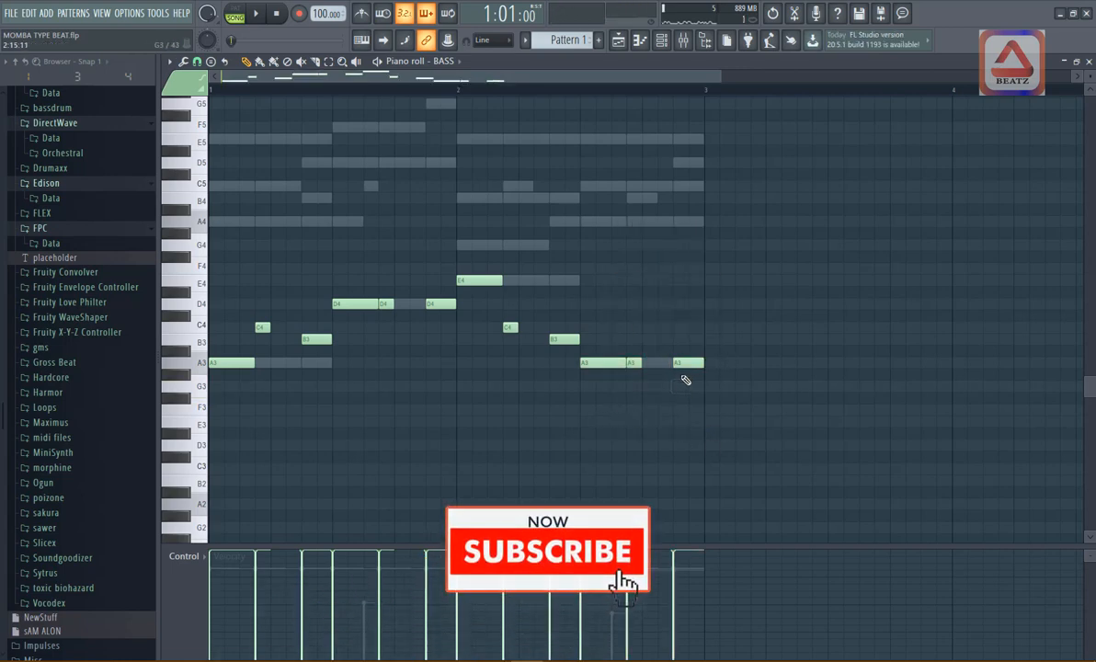
left_click_drag(681, 363, 677, 328)
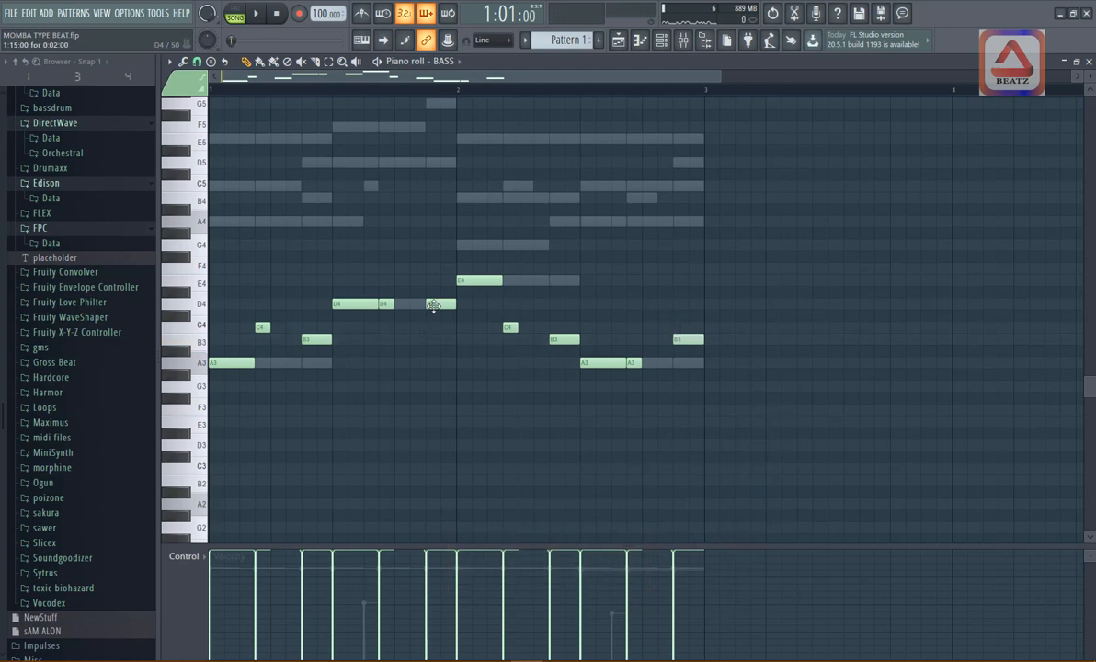
left_click_drag(435, 307, 438, 328)
key("space")
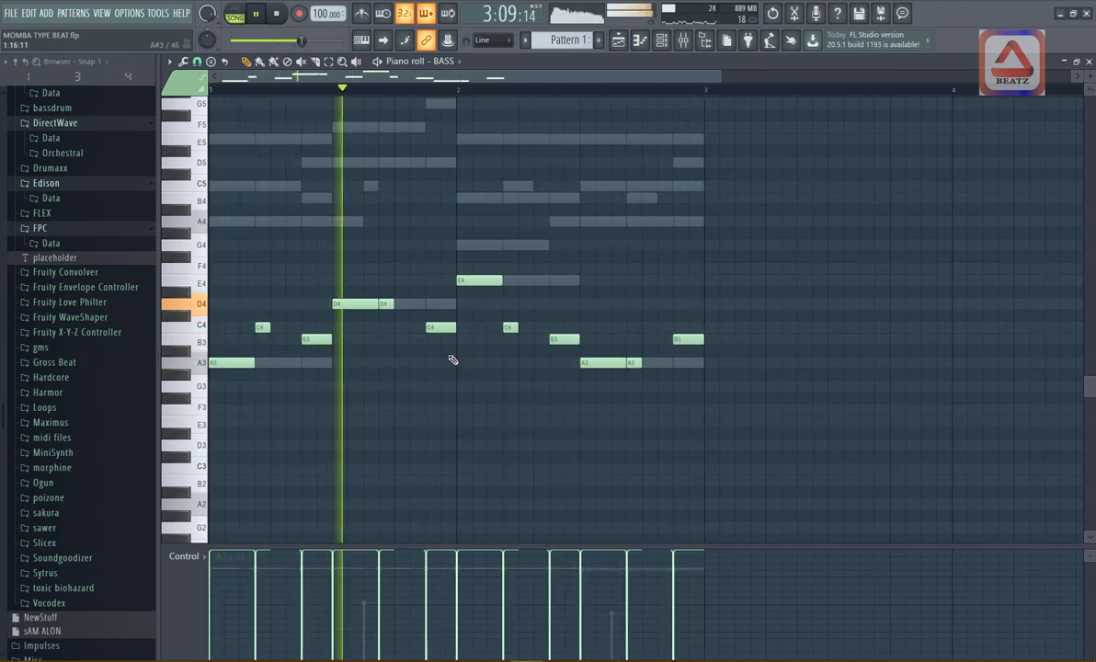
key("space")
Return the last bass note of bar 1 to D4 and the last one of bar 2 to A3, and play the song
left_click_drag(440, 329, 442, 304)
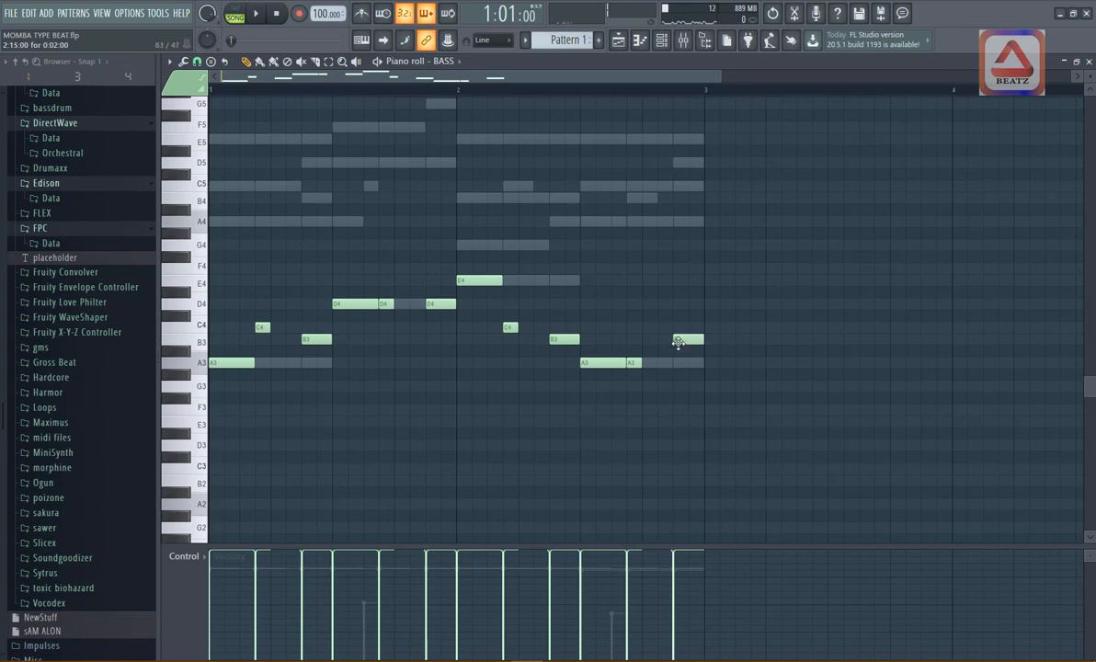
key("space")
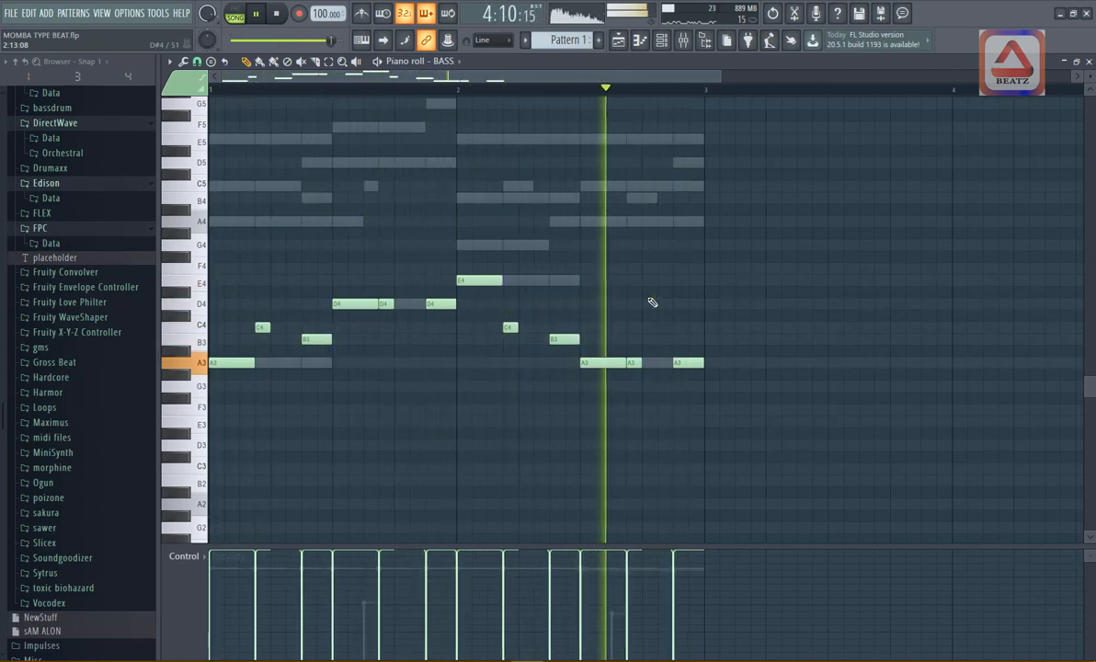
key("space")
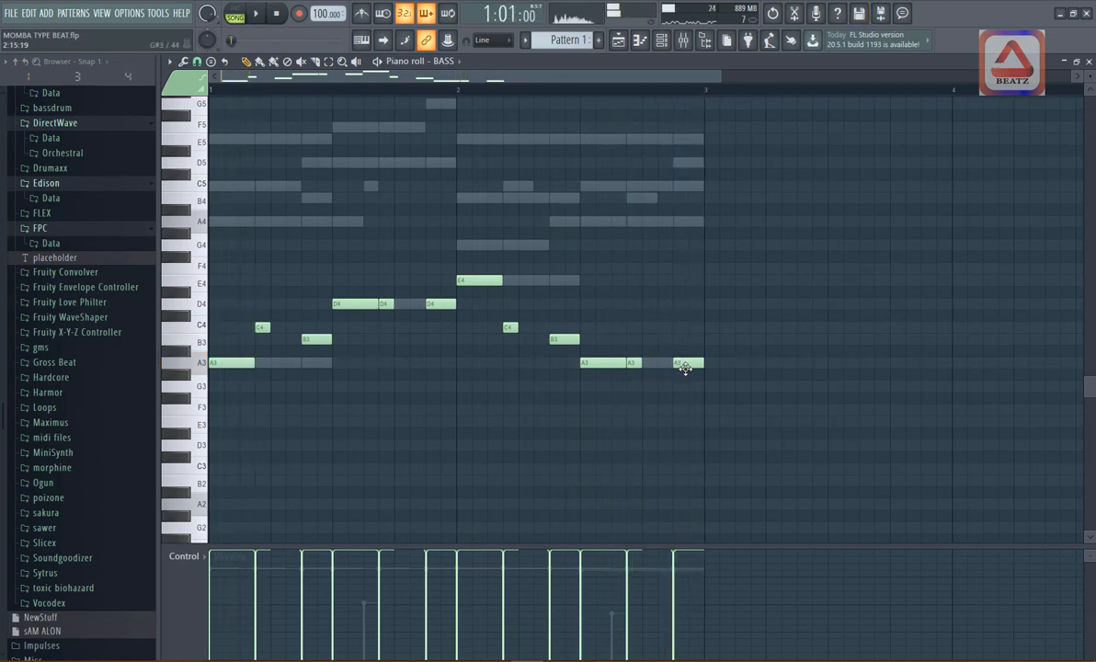
Try the last bass note of bar 2 at E3 and play the song
left_click_drag(686, 365, 686, 434)
key("space")
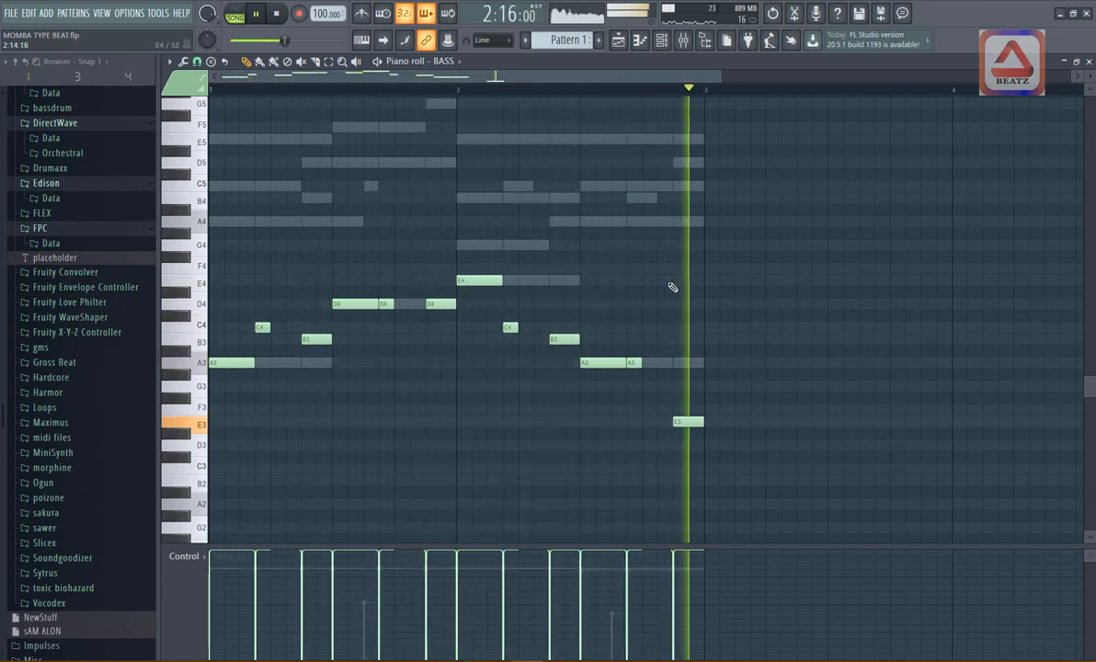
key("space")
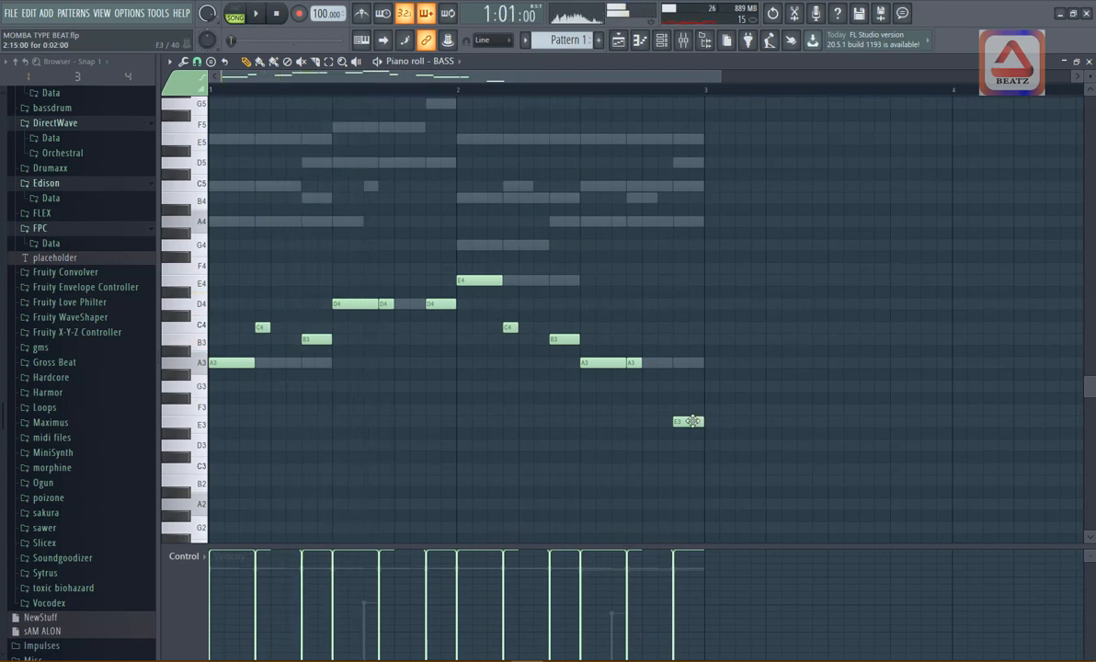
Return the last bass note of bar 2 to A3, shift it one step earlier, and play the song
left_click_drag(688, 421, 688, 362)
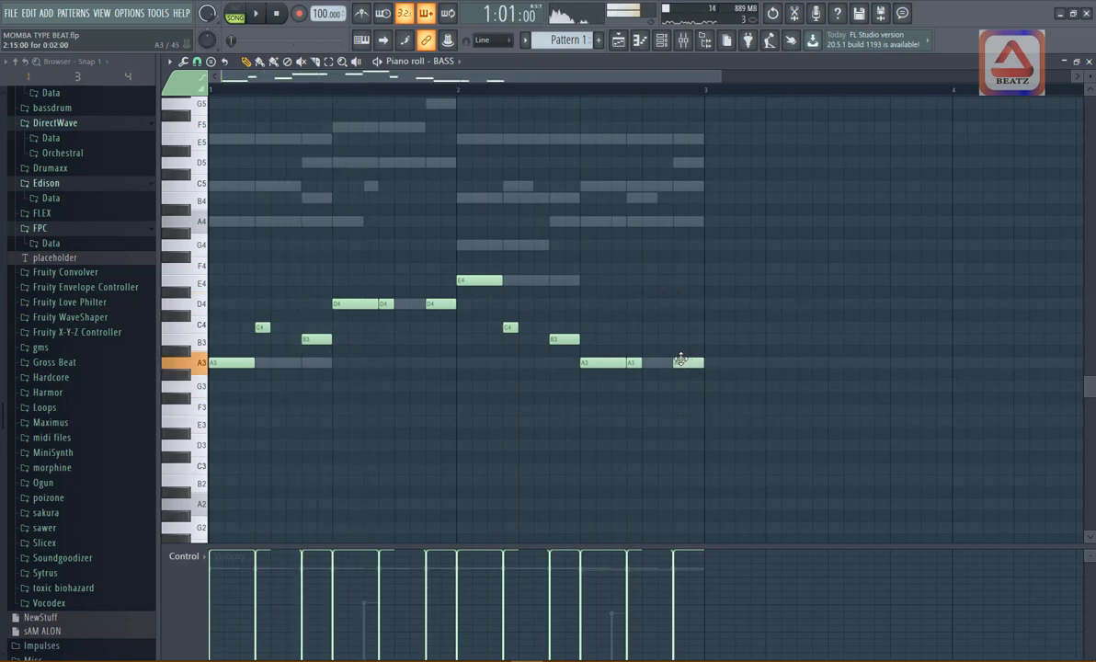
key("space")
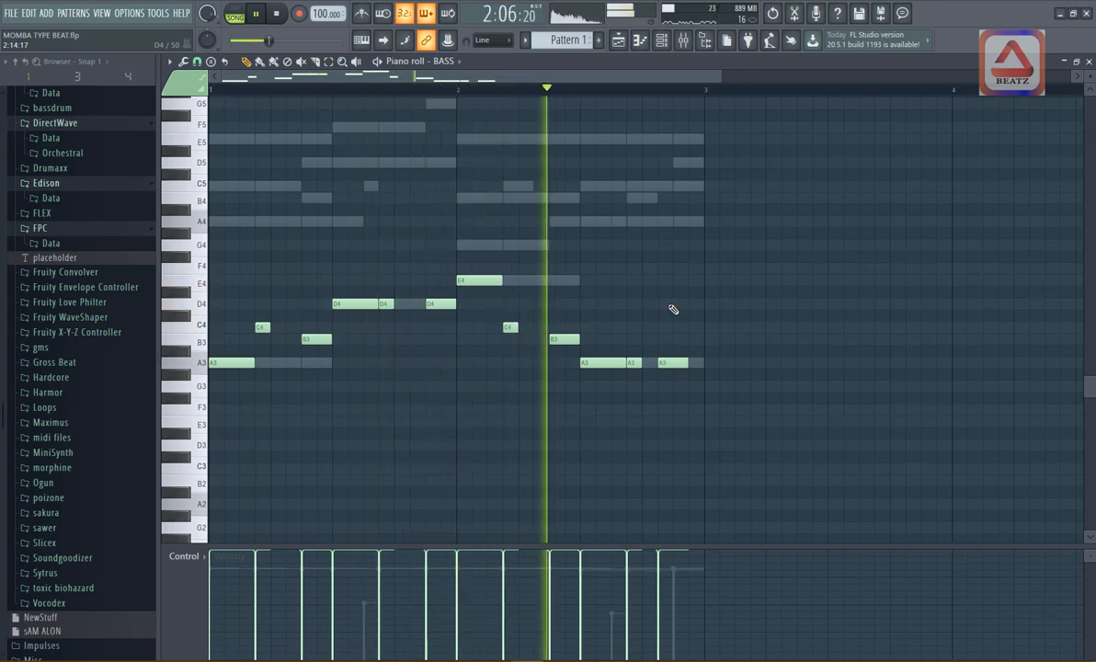
Shift the last A3 bass note of bar 2 one step later, to the end of the bar, and play the song
key("space")
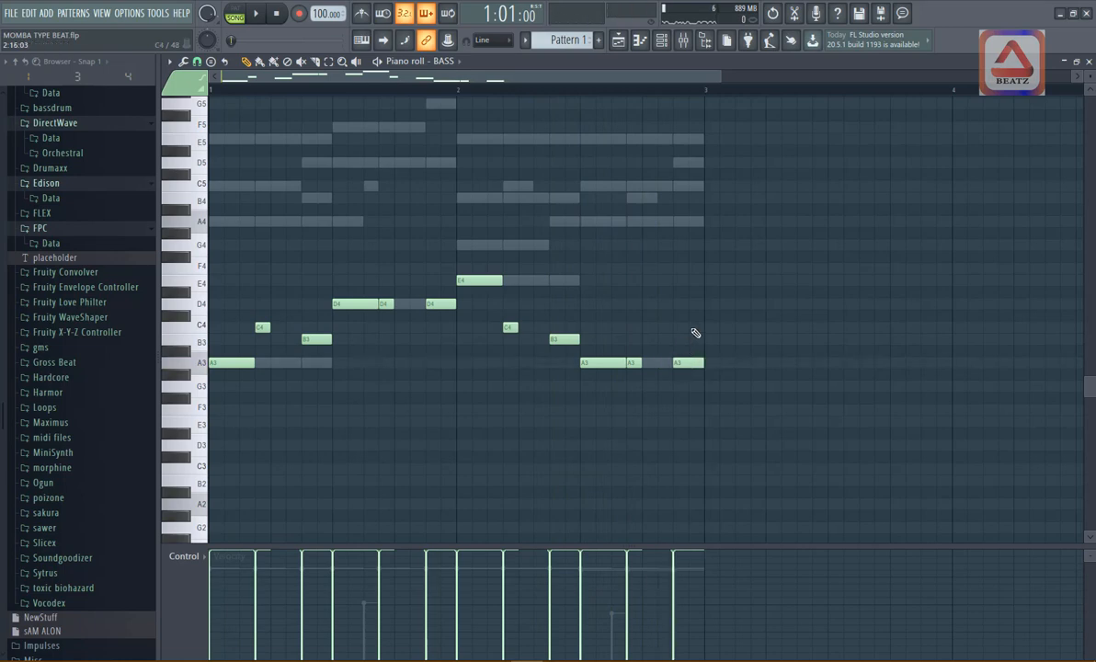
key("space")
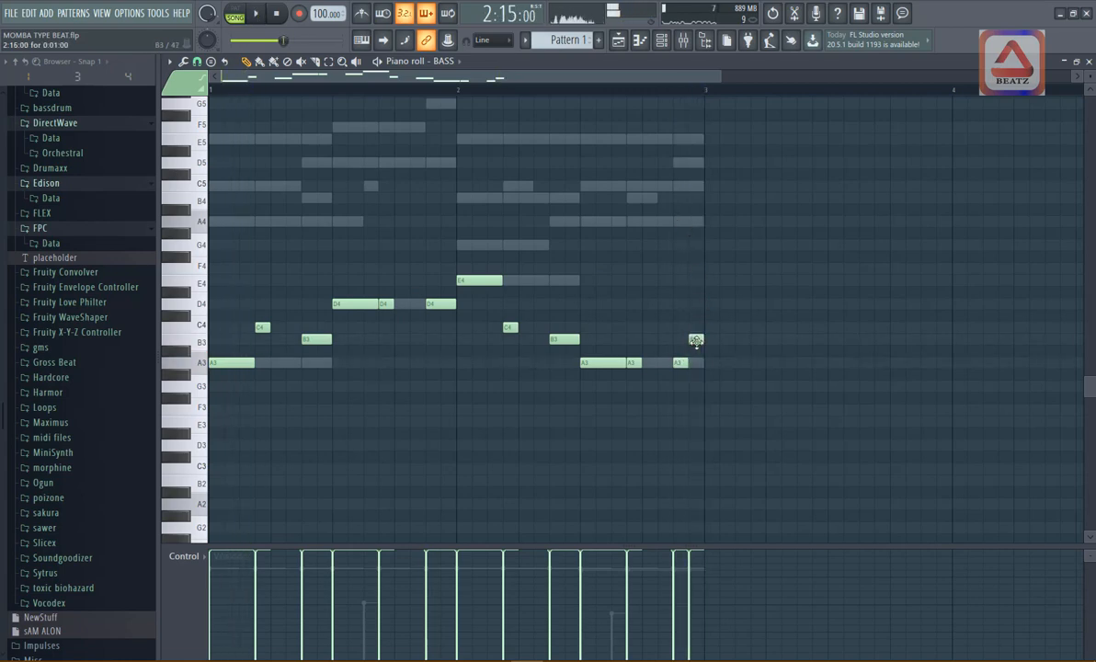
Try ending bar 2 with two one-step bass notes, first A3 to C4, then F3 to A3, and play the song
left_click(695, 326)
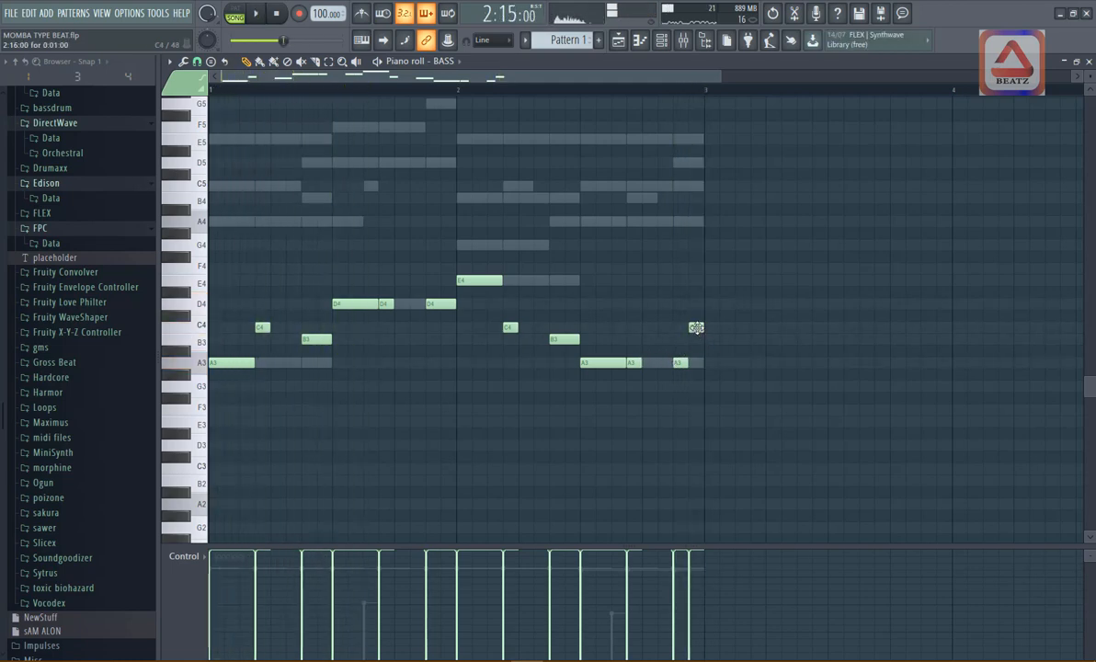
left_click_drag(696, 339, 679, 411)
key("space")
key("space")
key("space")
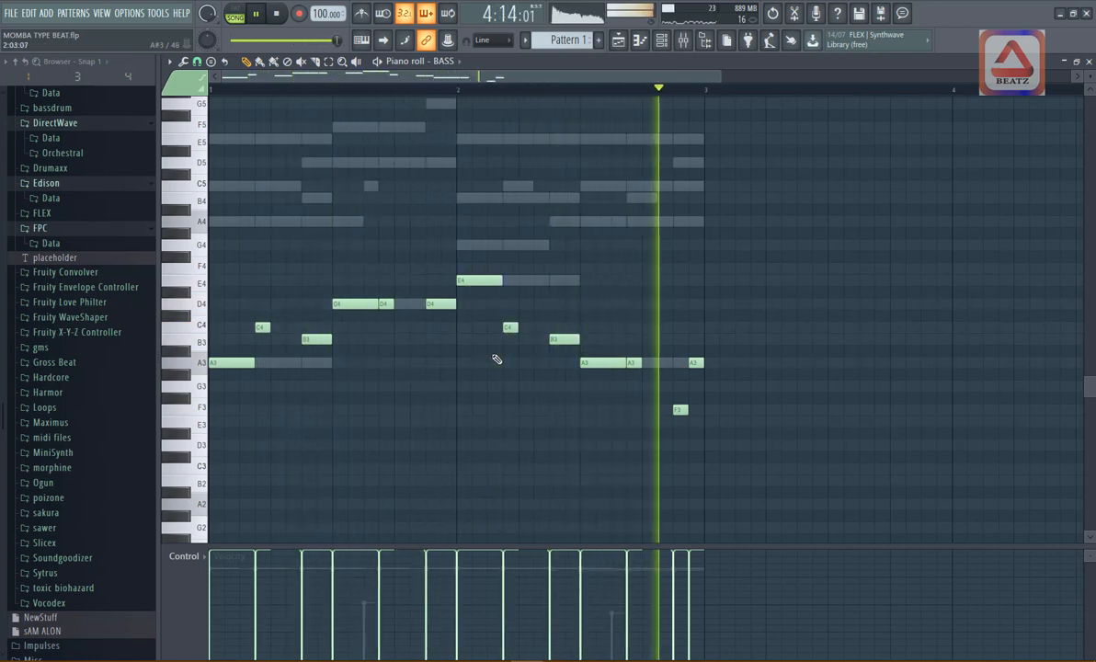
key("space")
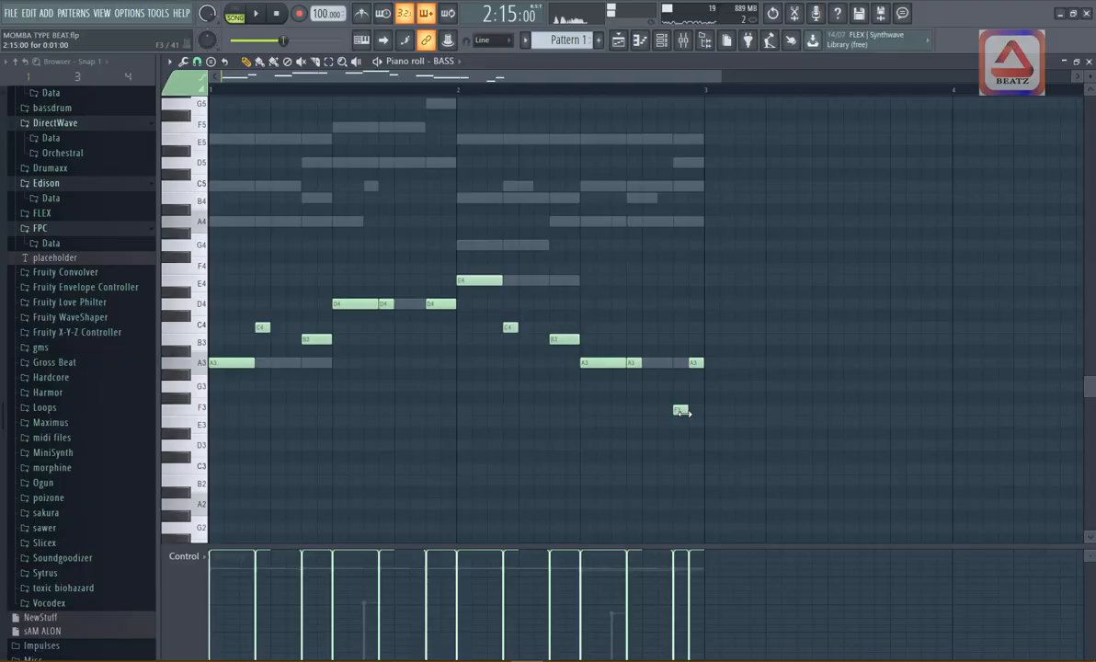
key("space")
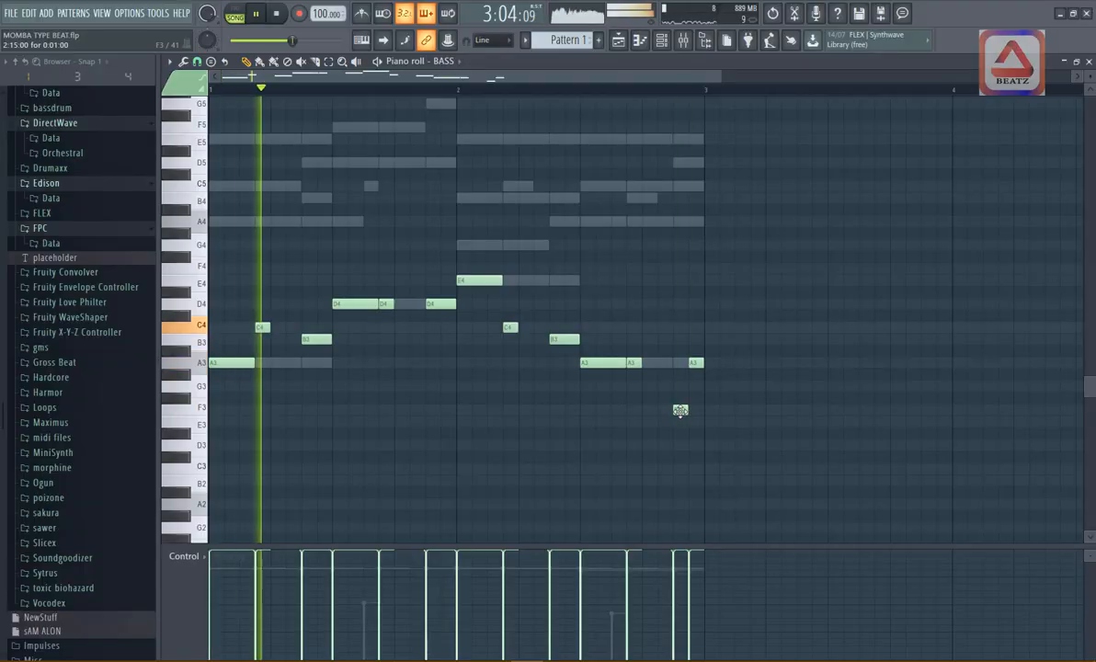
key("space")
key("space")
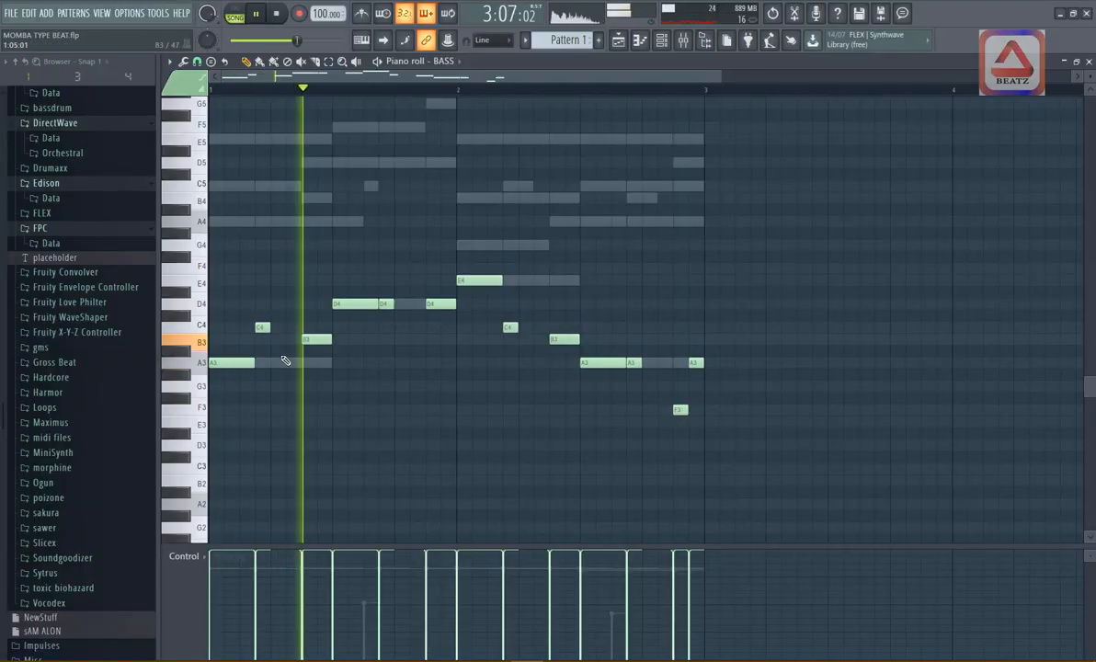
key("space")
Restore the single two-step A3 bass note at the end of bar 2 and play the song
left_click_drag(679, 410, 703, 364)
right_click(696, 364)
key("space")
key("space")
key("space")
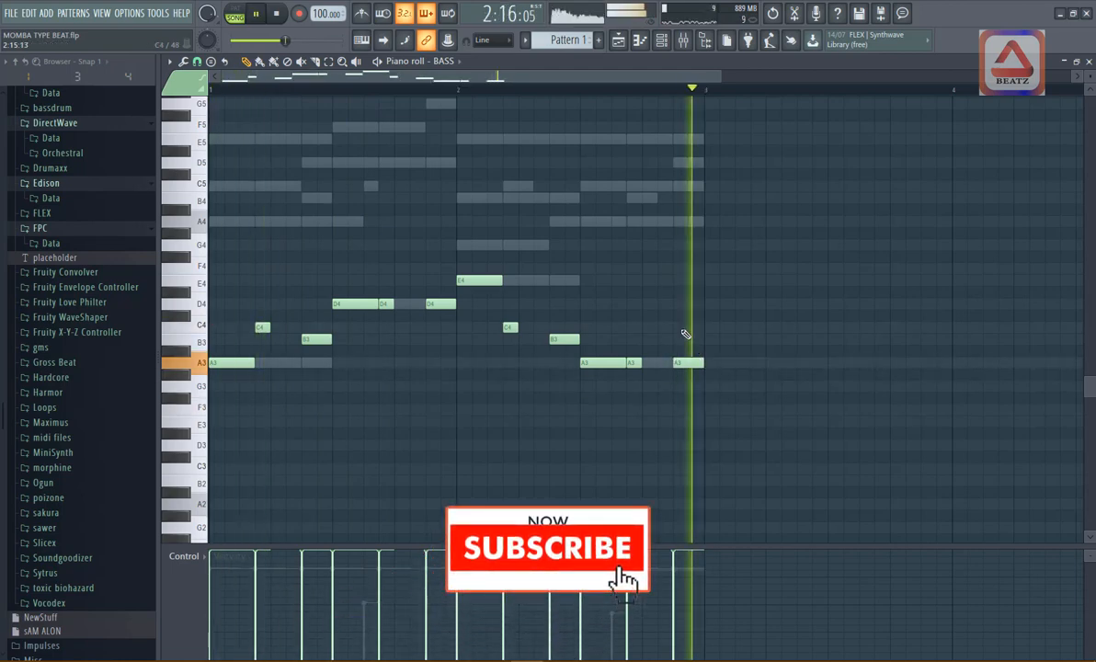
key("space")
key("space")
key("space")
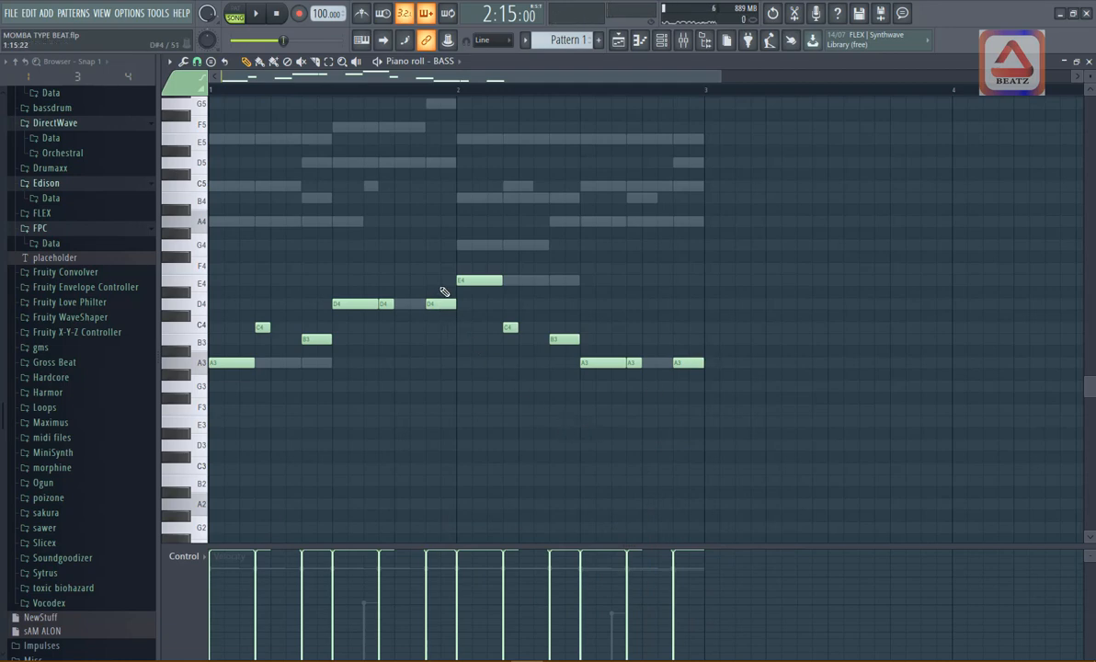
Shorten the last bass notes of both bars, D4 and A3, to one step each, play the song, and deselect them
left_click_drag(680, 336, 693, 428)
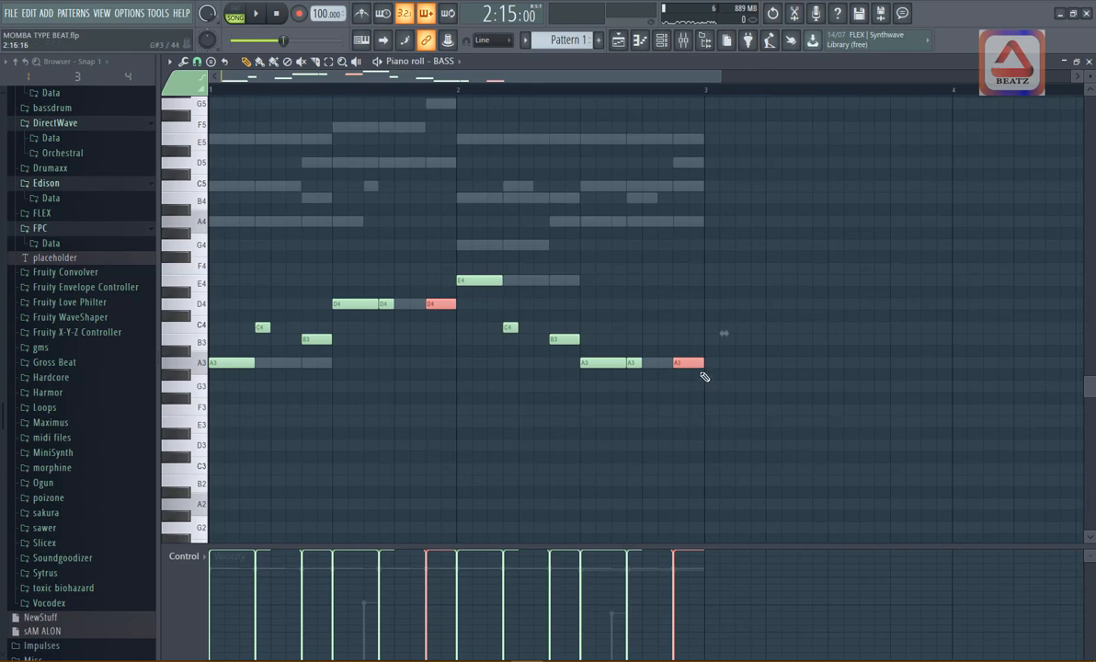
key("space")
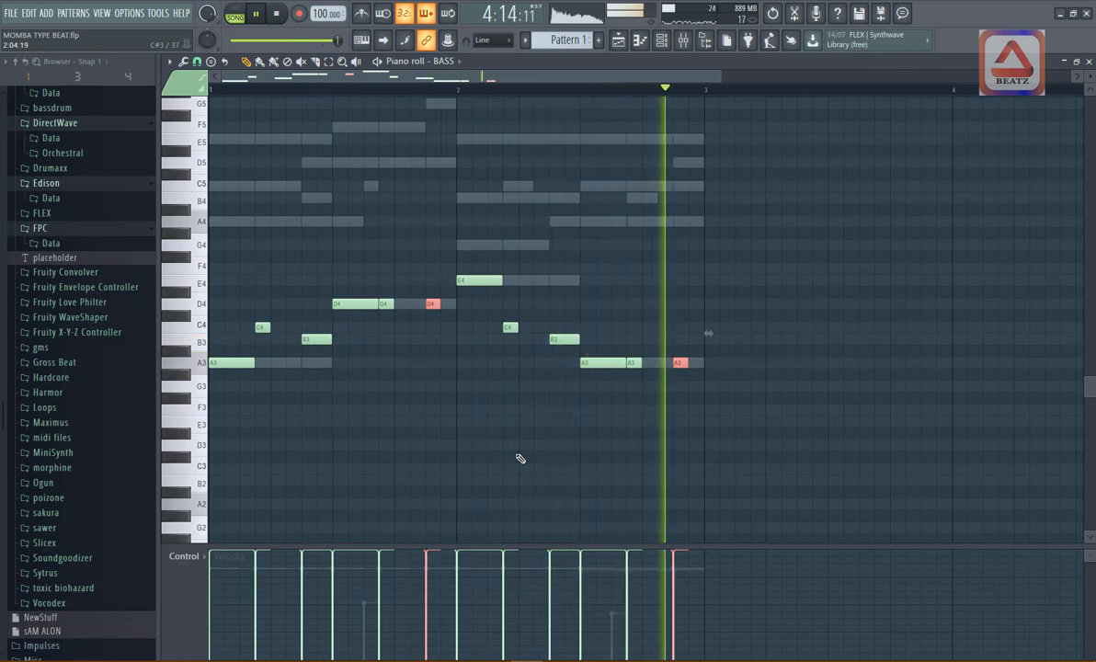
key("space")
left_click(614, 293)
right_click(621, 292)
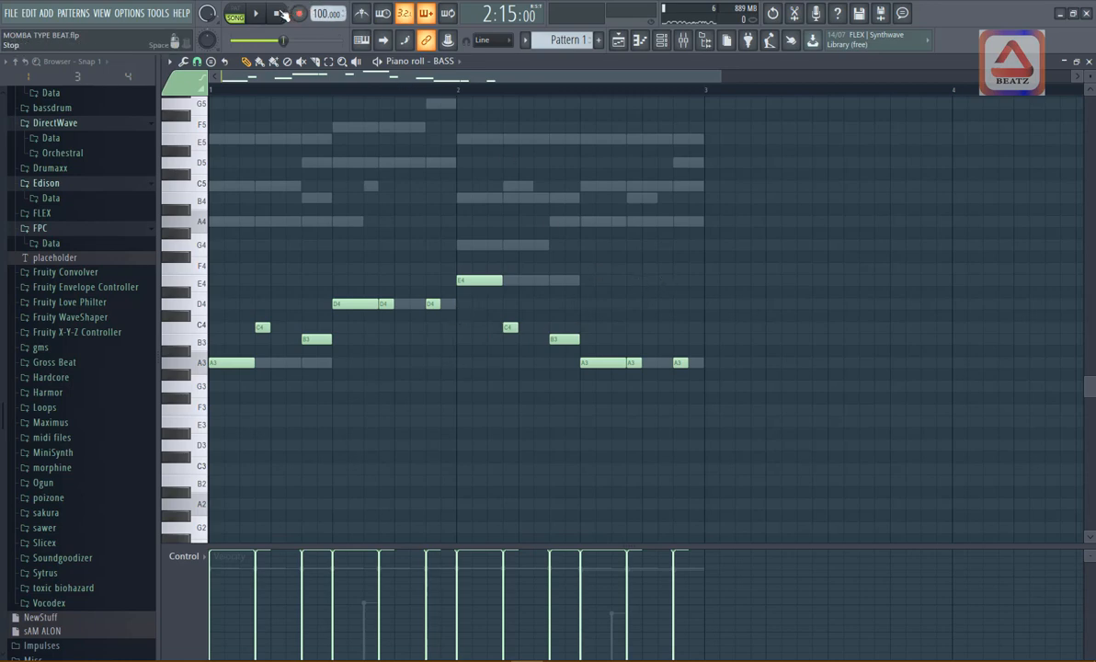
Play the song with the shortened notes, and time-select bars 1 and 2 for another playback
key("space")
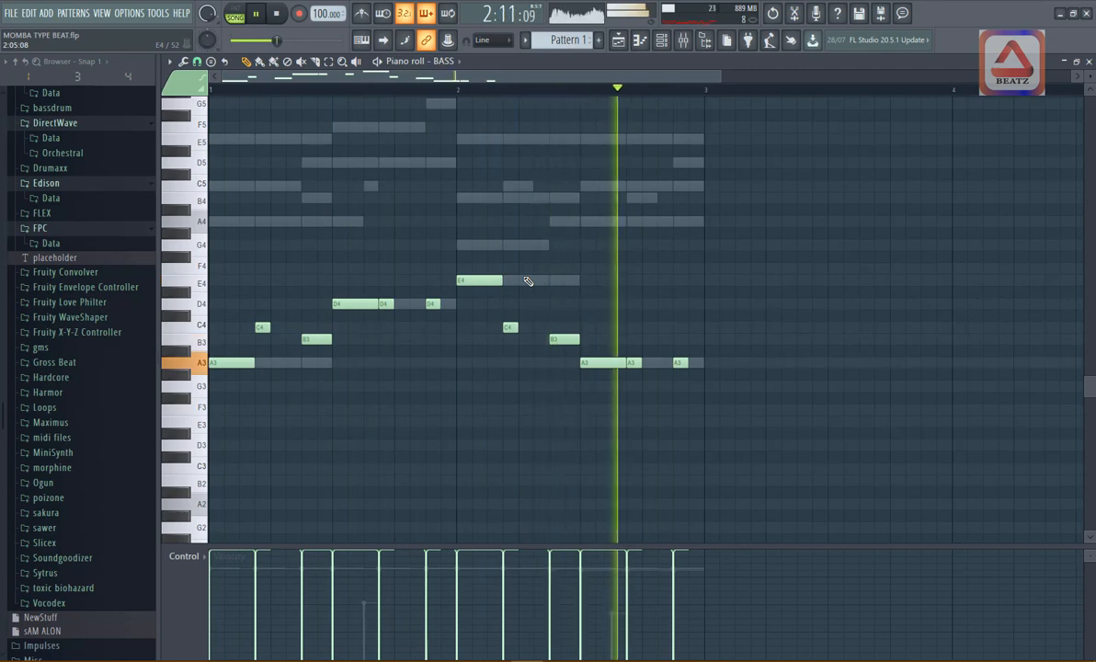
key("space")
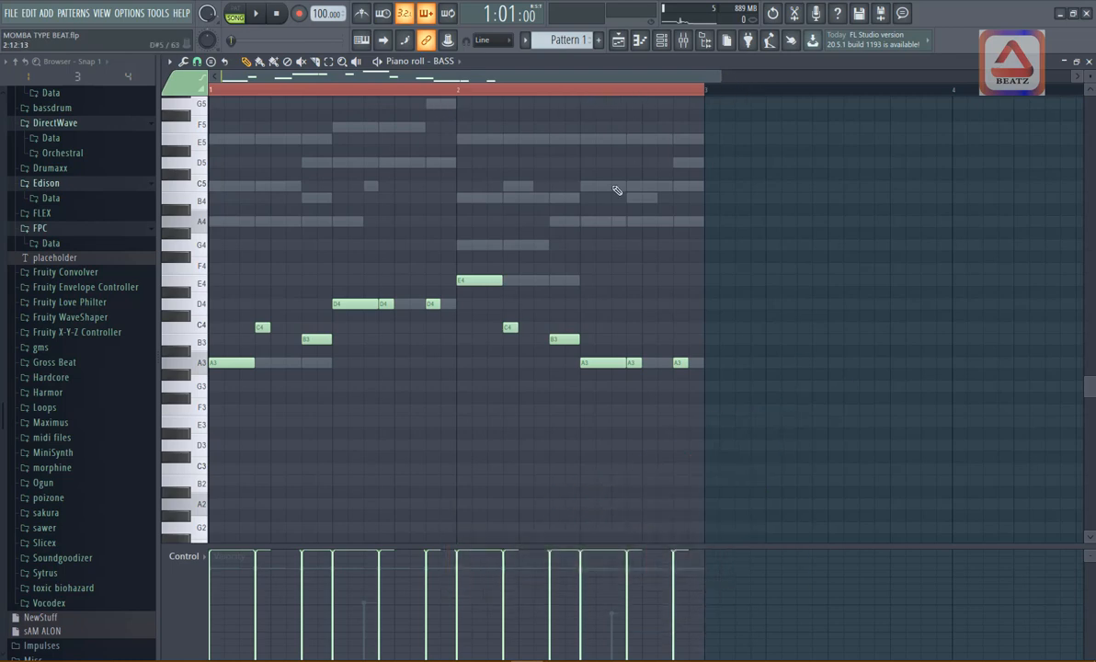
key("space")
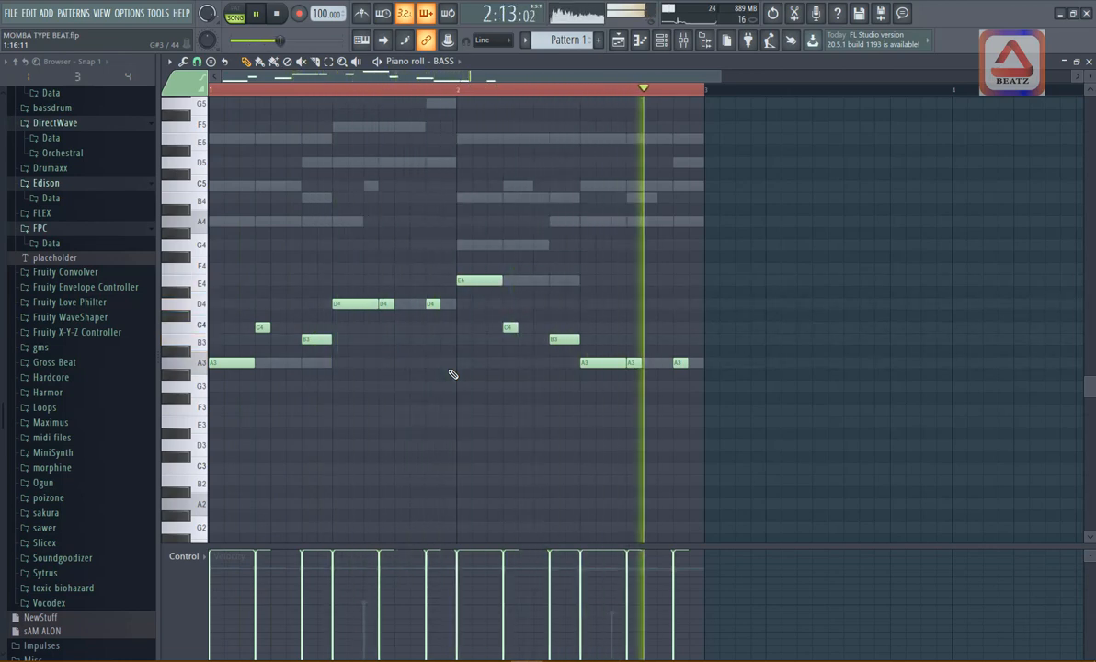
key("space")
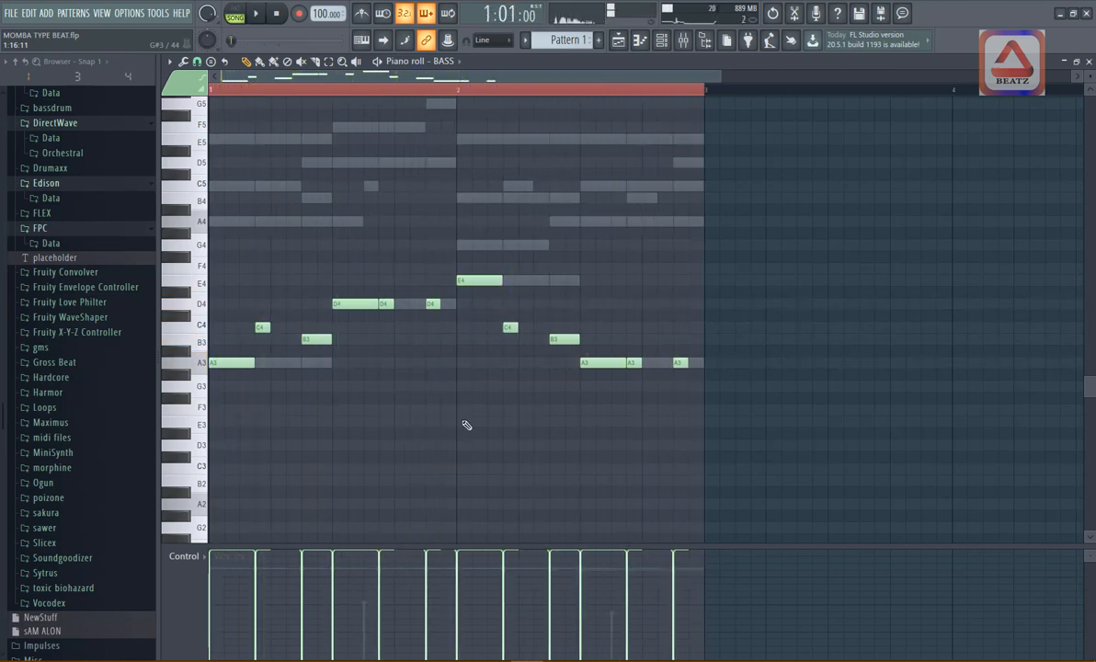
Lower the velocities of all bass notes across both bars to roughly two thirds of full height, and play the song
left_click_drag(677, 592, 173, 584)
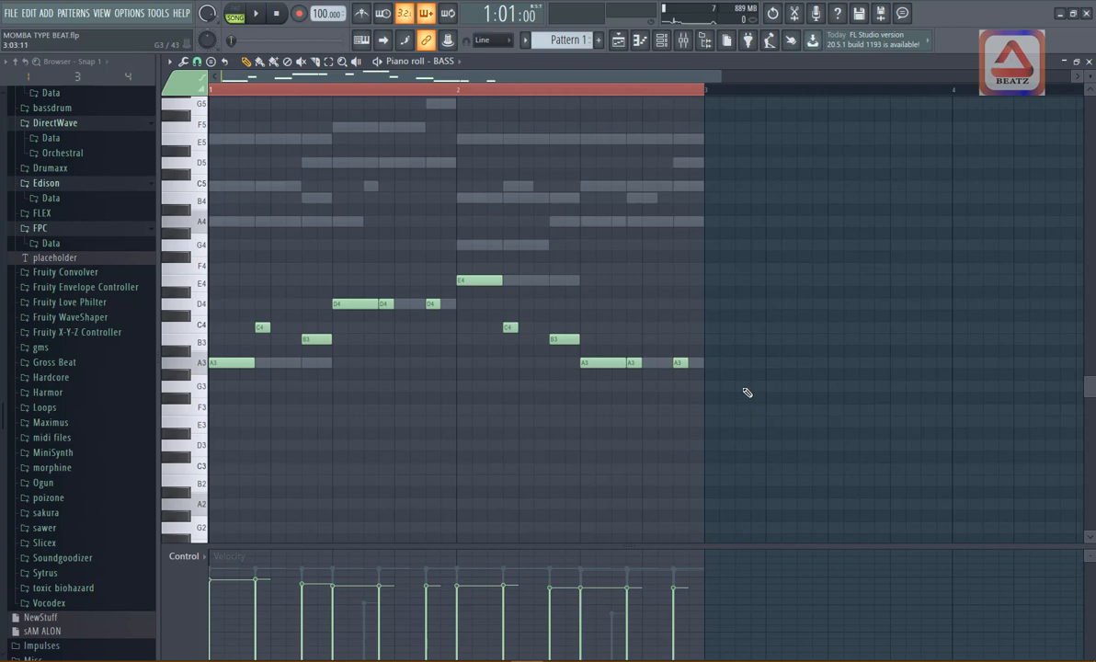
key("space")
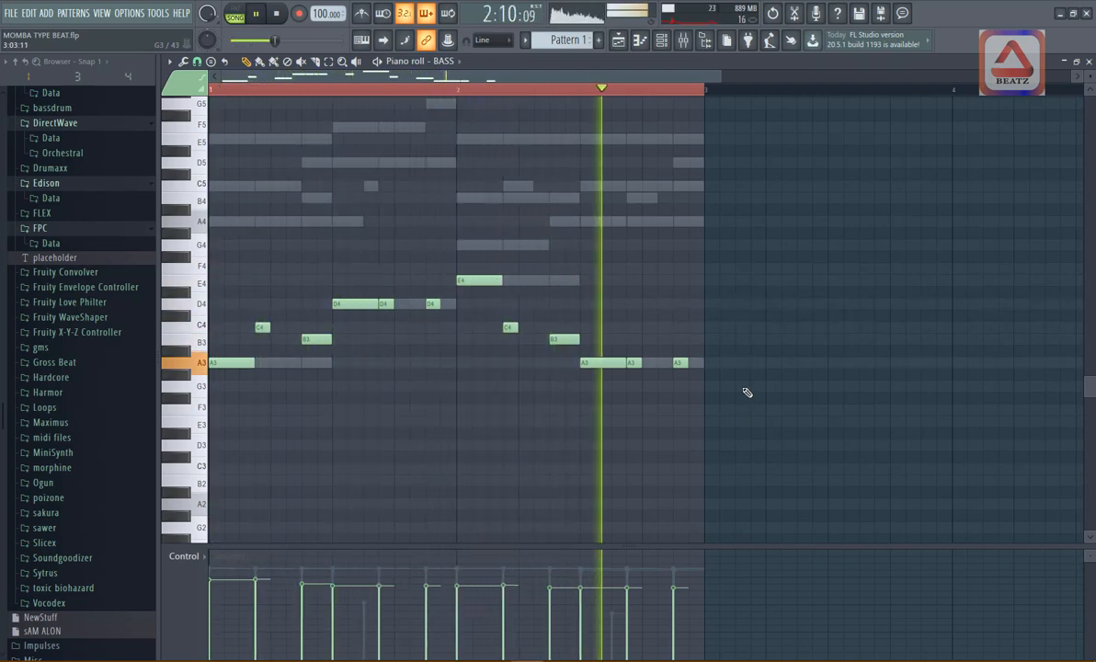
key("space")
Compare the bass by playing it with the velocity change undone and again with the lowered velocities restored
key("space")
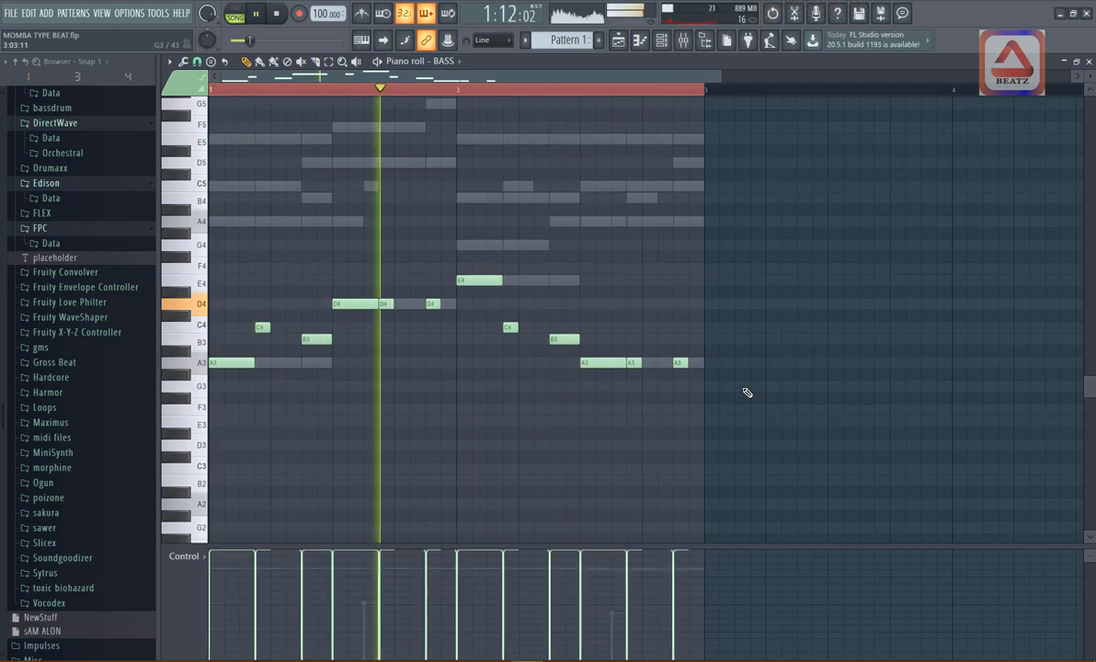
key("space")
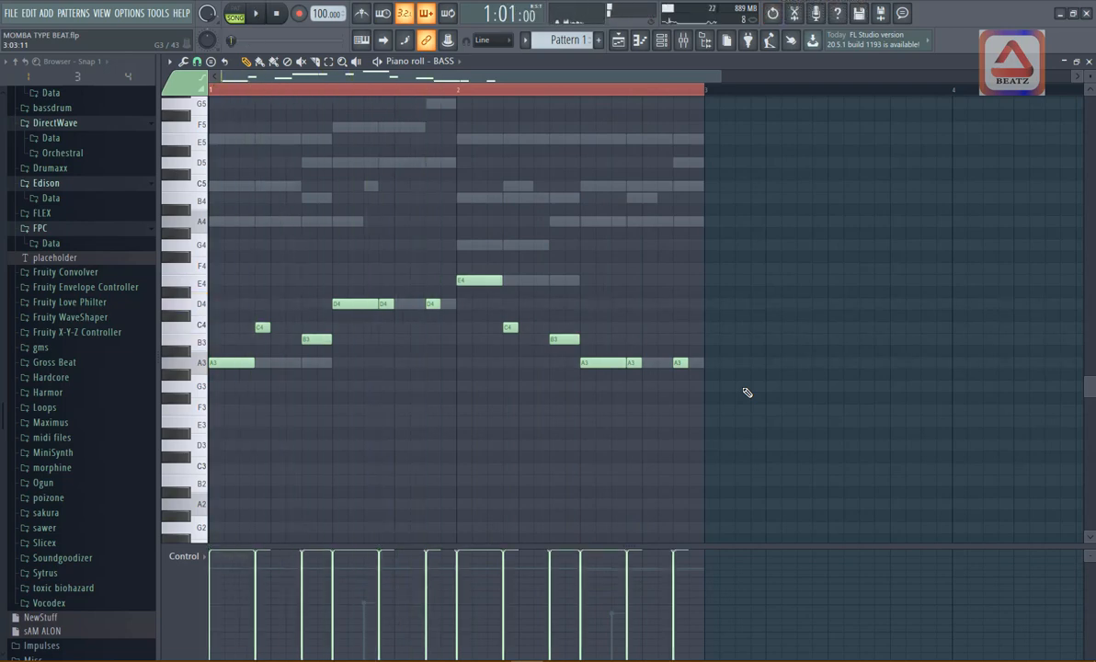
key("ctrl+z")
key("space")
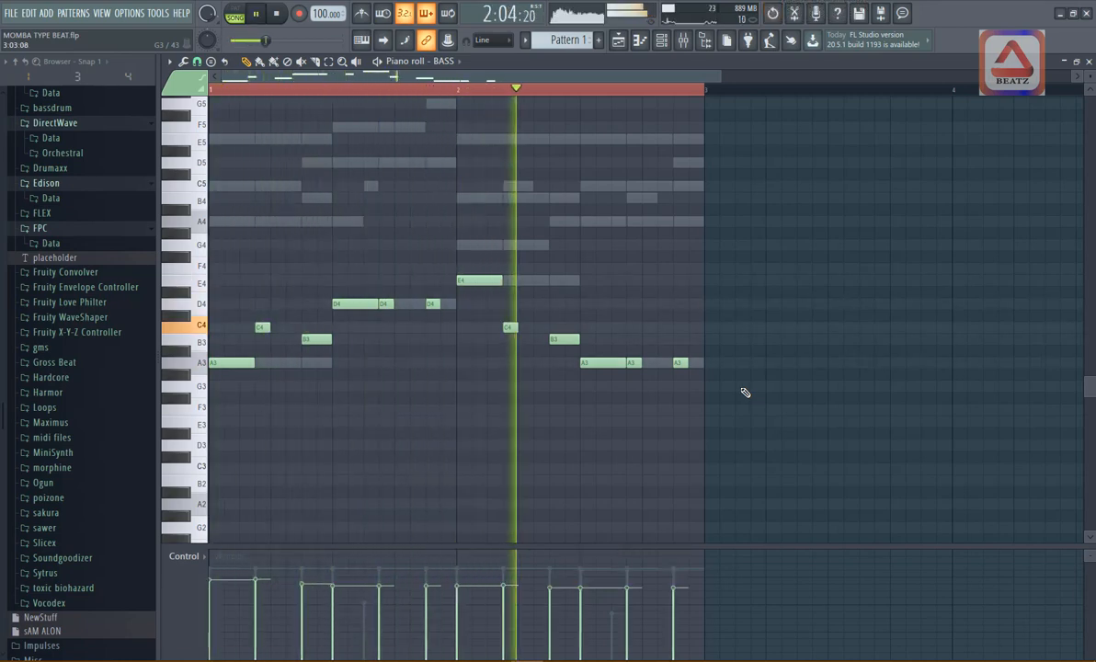
Redraw the velocities of all bass notes across both bars at about three quarters of full height, and check the playback
mouse_move(685, 577)
left_mouse_down()
mouse_move(223, 580)
mouse_move(258, 575)
left_mouse_up()
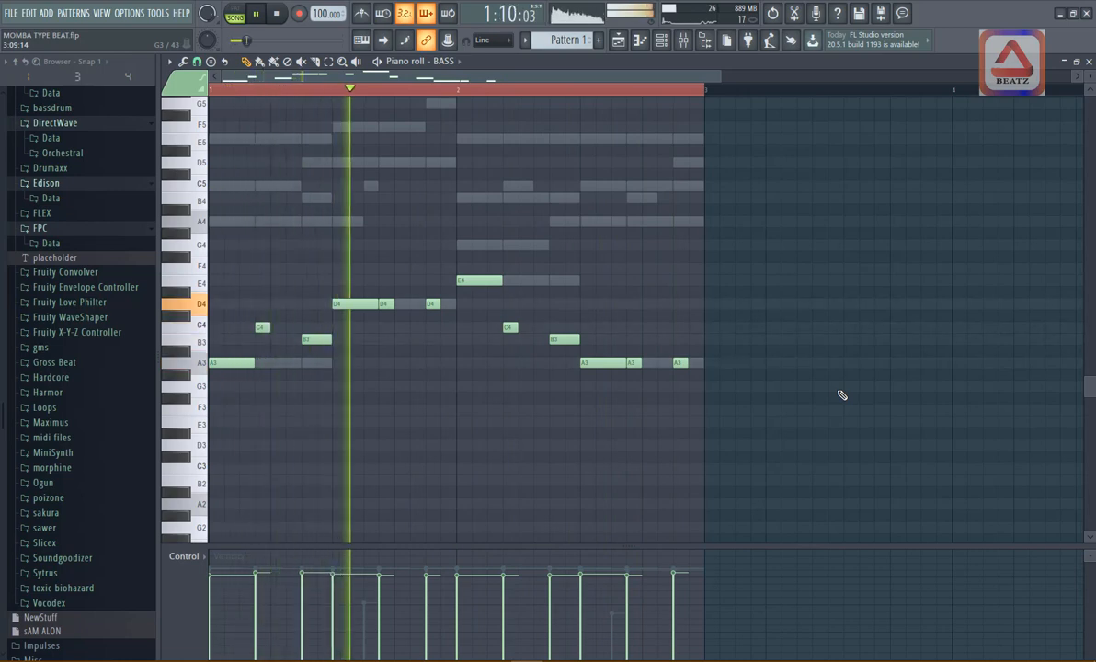
key("space")
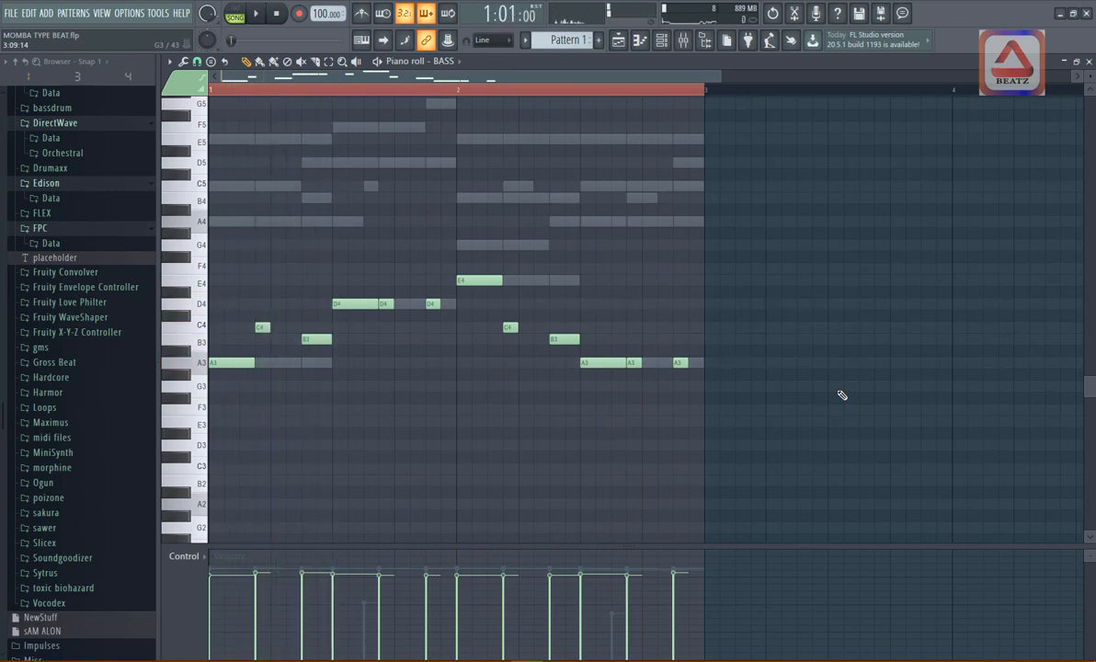